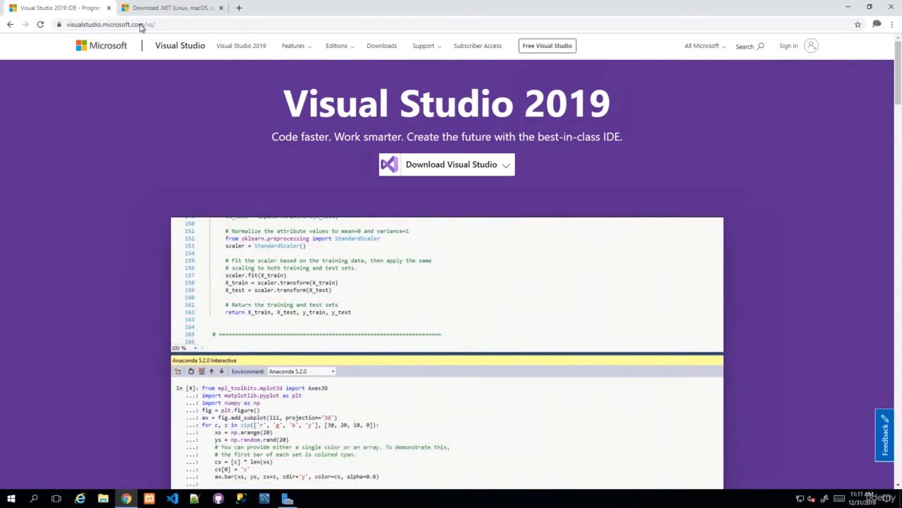
# Expand the Download Visual Studio menu to show the Community, Professional and Enterprise 2019 editions
pyautogui.click(489, 169)
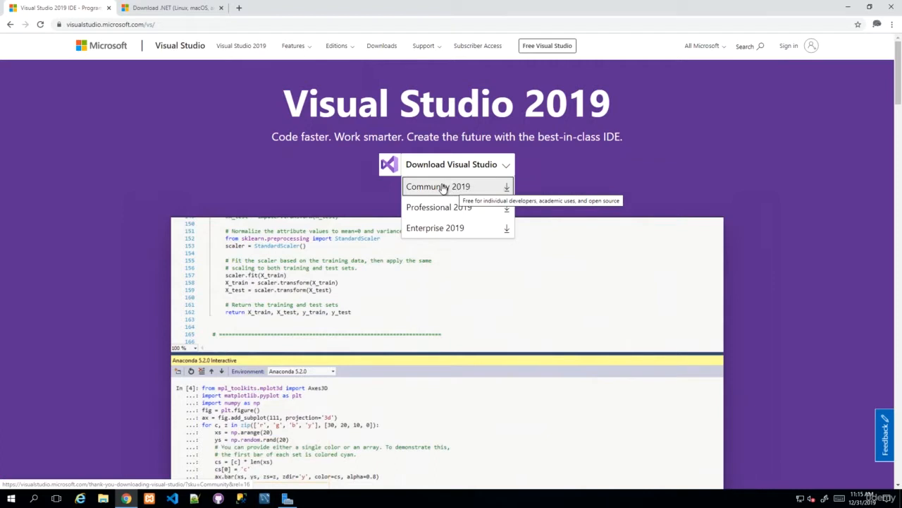
# Download the Community 2019 installer and run it past the security warning
pyautogui.click(442, 186)
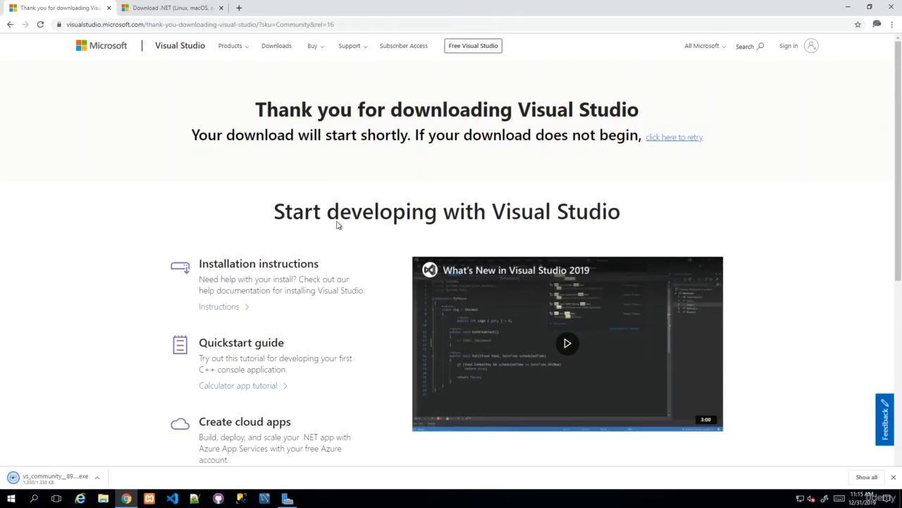
pyautogui.doubleClick(339, 215)
pyautogui.click(81, 395)
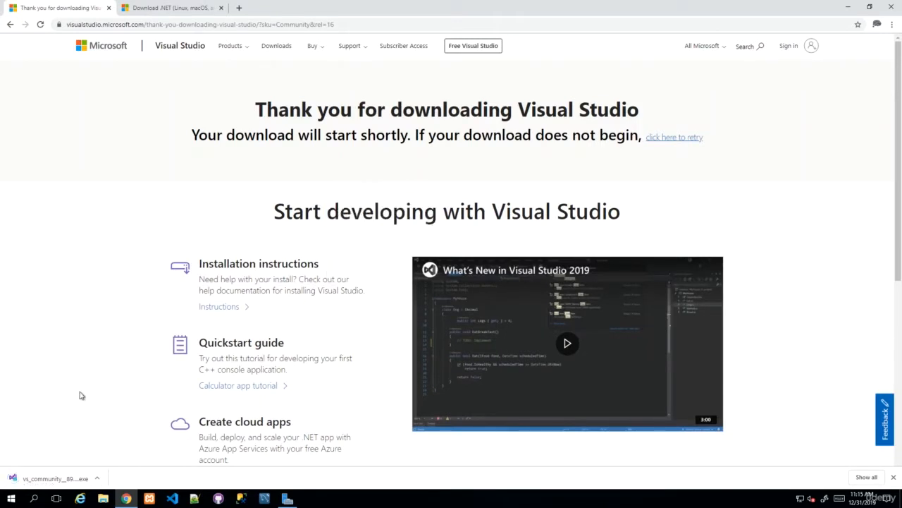
pyautogui.click(53, 478)
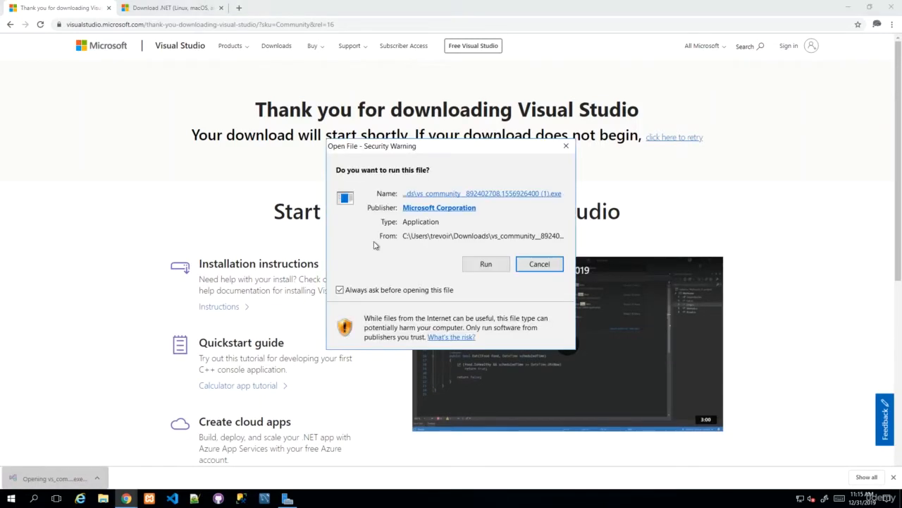
pyautogui.click(475, 262)
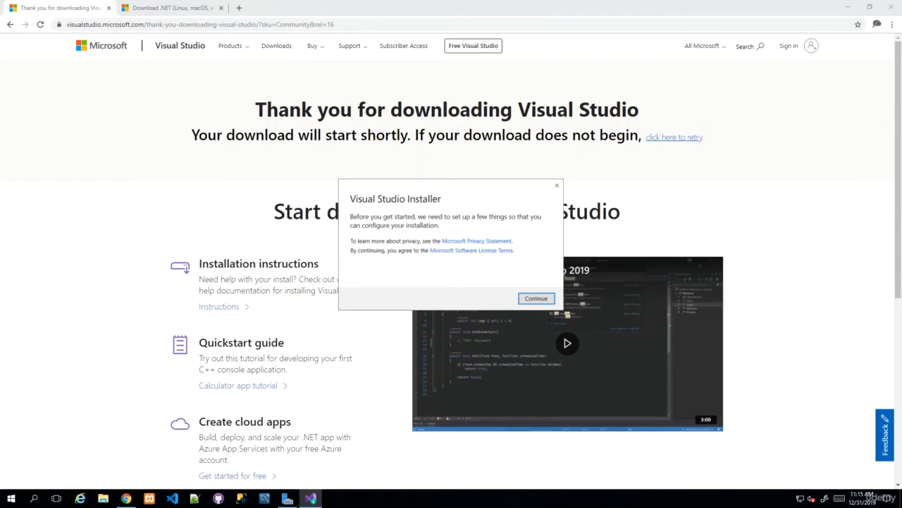
# Continue setup and tick the ASP.NET and web development workload, totalling 7.57 GB
pyautogui.click(537, 298)
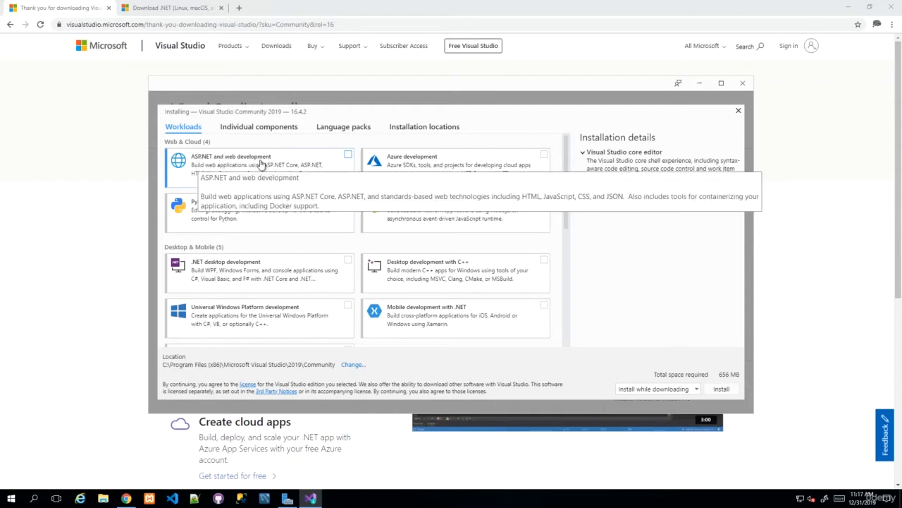
pyautogui.click(348, 154)
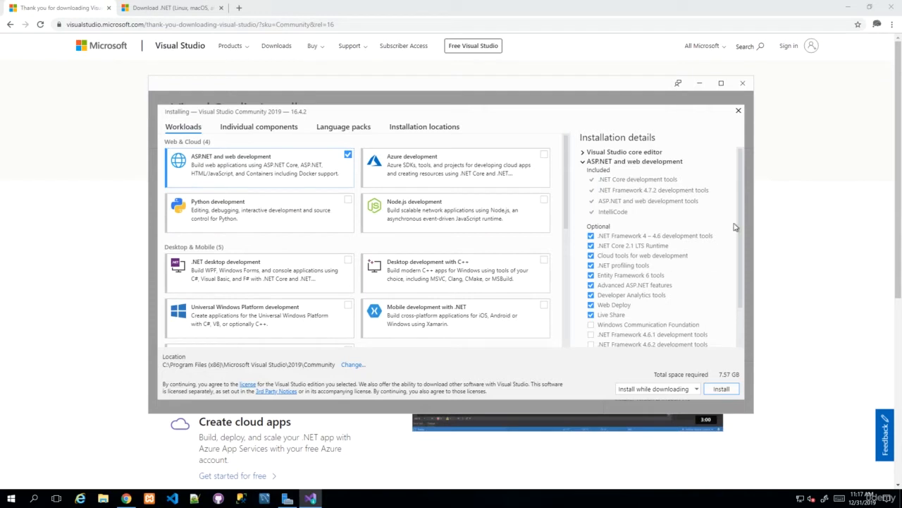
pyautogui.moveTo(739, 224); pyautogui.dragTo(739, 277)
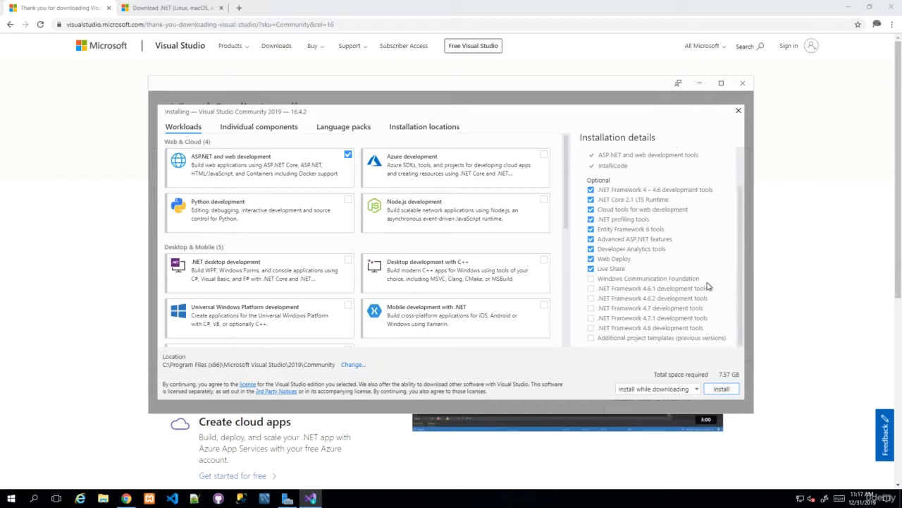
# Tick the optional .NET Framework 4.8, 4.7.1, 4.7 and 4.6.2 development tools, reaching 8.63 GB
pyautogui.click(591, 328)
pyautogui.click(591, 318)
pyautogui.click(591, 308)
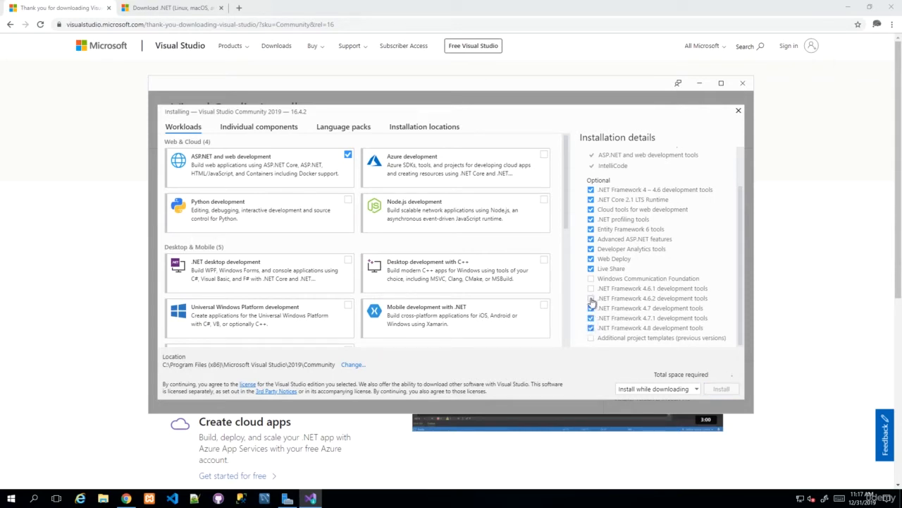
pyautogui.click(591, 298)
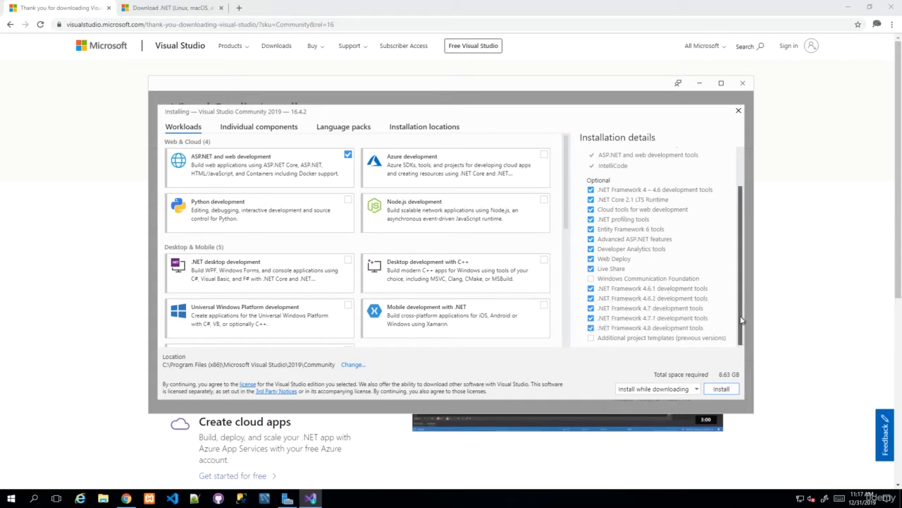
pyautogui.moveTo(741, 322); pyautogui.dragTo(747, 251)
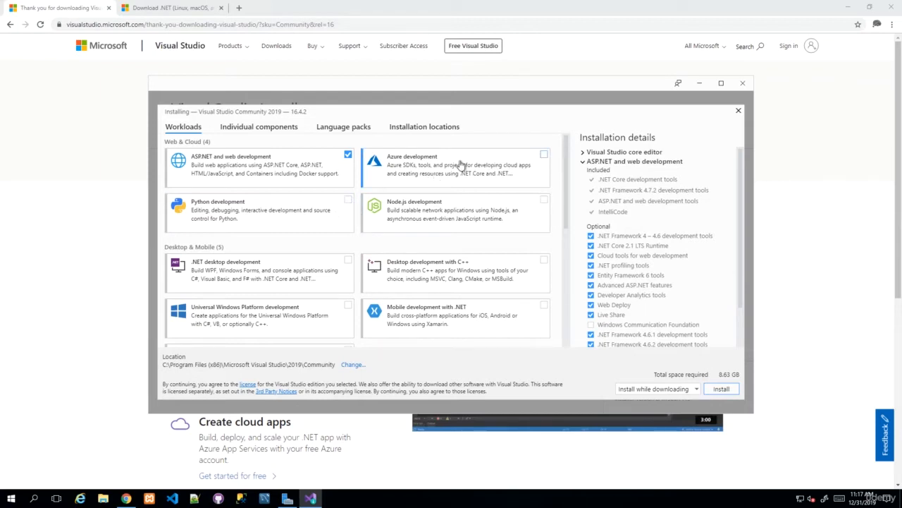
# Add the Azure development and .NET Core cross-platform development workloads, totalling 11.16 GB
pyautogui.click(544, 155)
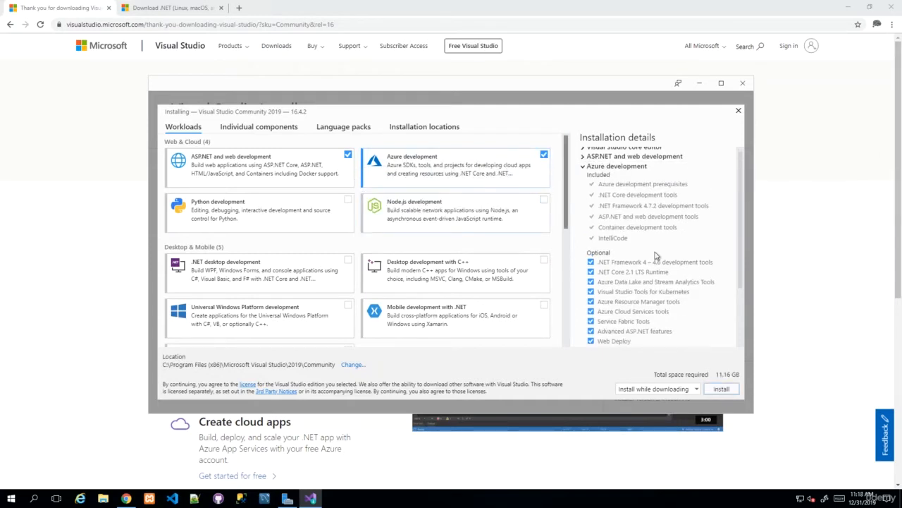
pyautogui.scroll(-3, 638, 271)
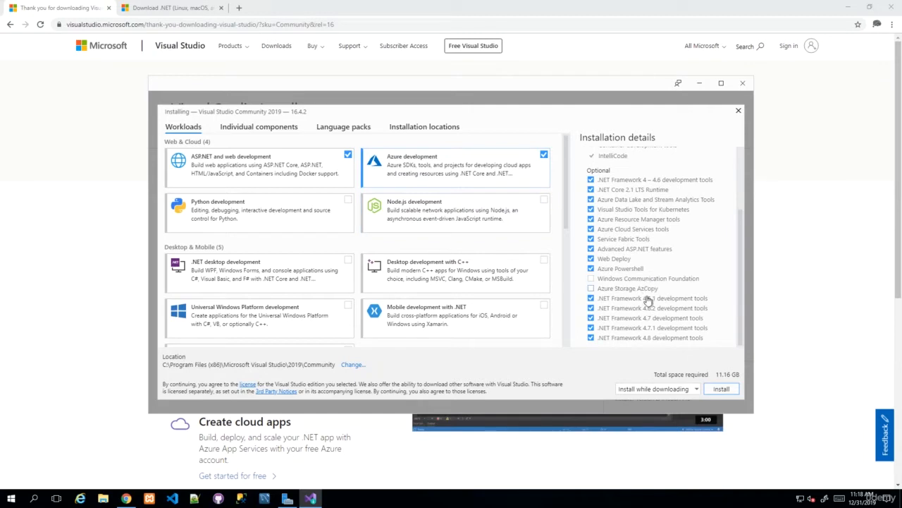
pyautogui.scroll(5, 632, 296)
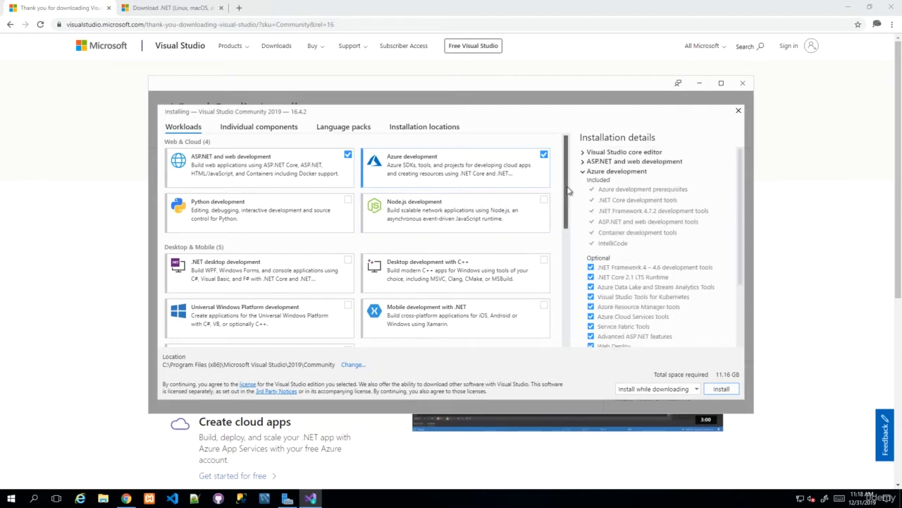
pyautogui.moveTo(567, 182); pyautogui.dragTo(562, 319)
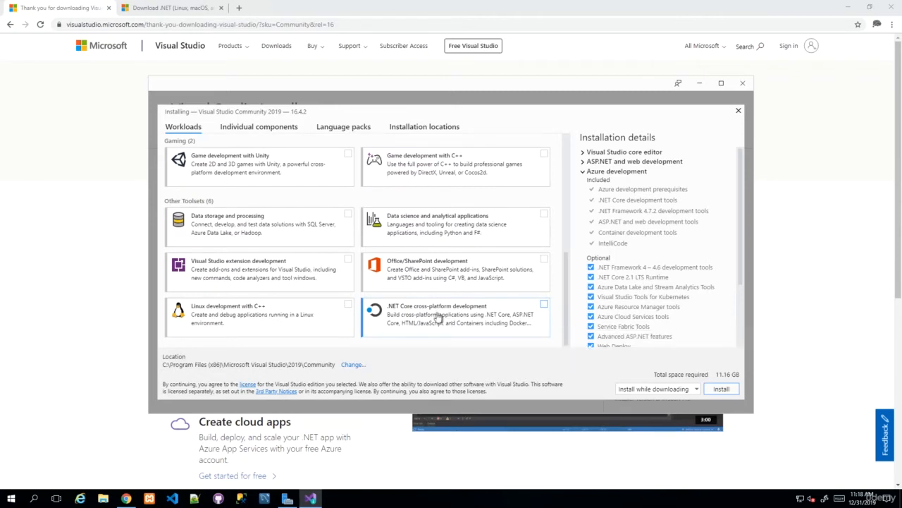
pyautogui.click(498, 318)
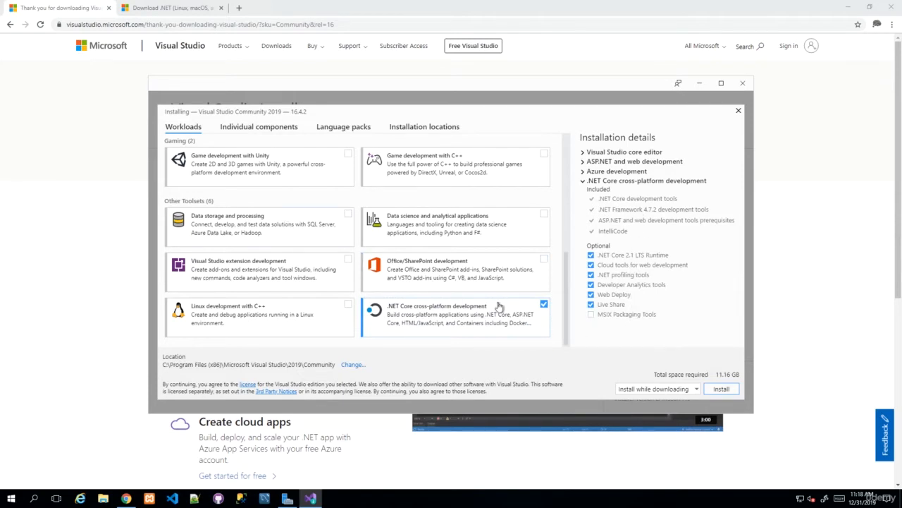
pyautogui.scroll(5, 497, 308)
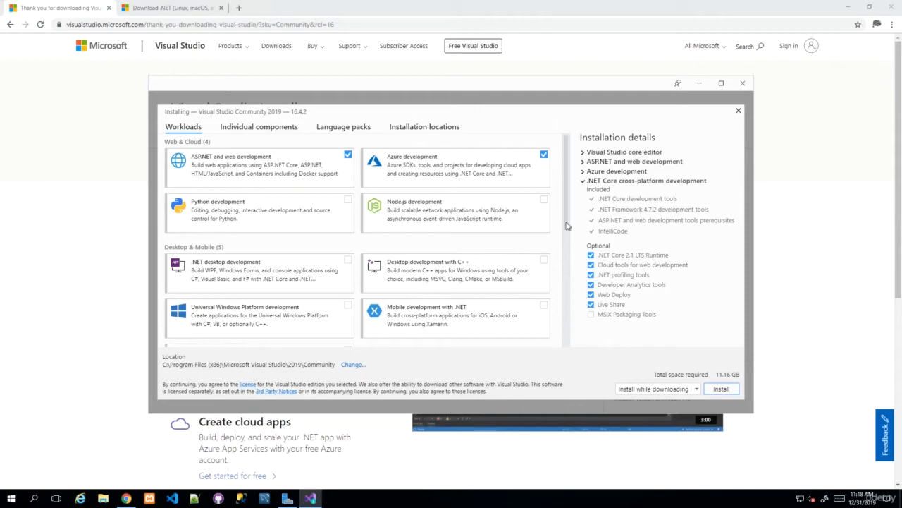
# Deselect Azure development and keep .NET Core cross-platform development ticked, dropping to 8.63 GB
pyautogui.click(543, 155)
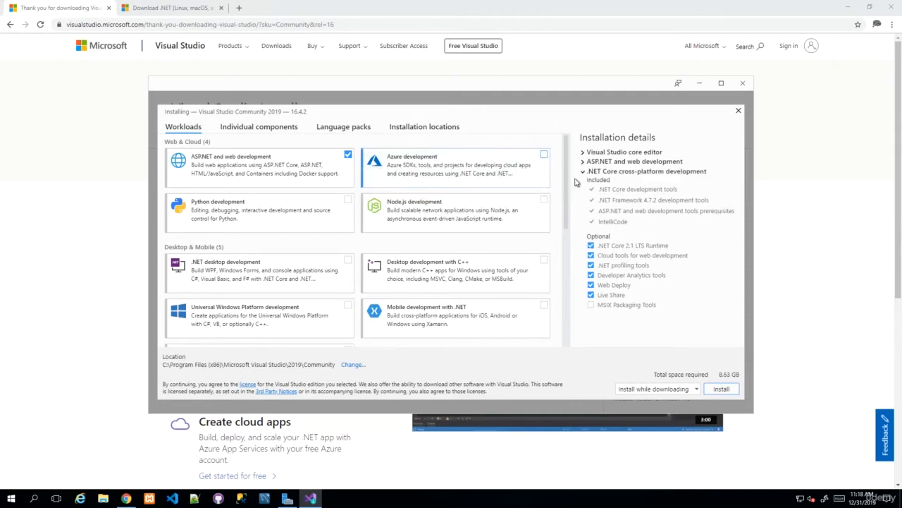
pyautogui.moveTo(569, 183); pyautogui.dragTo(570, 299)
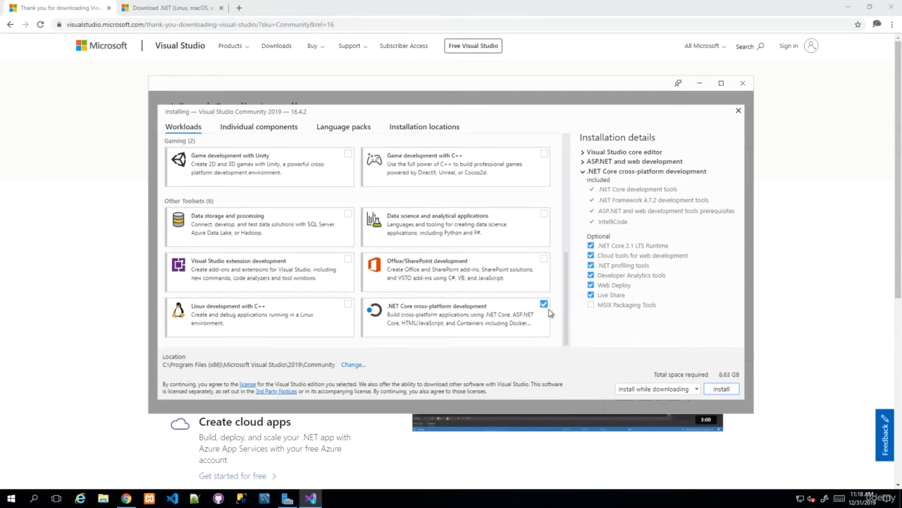
pyautogui.click(544, 305)
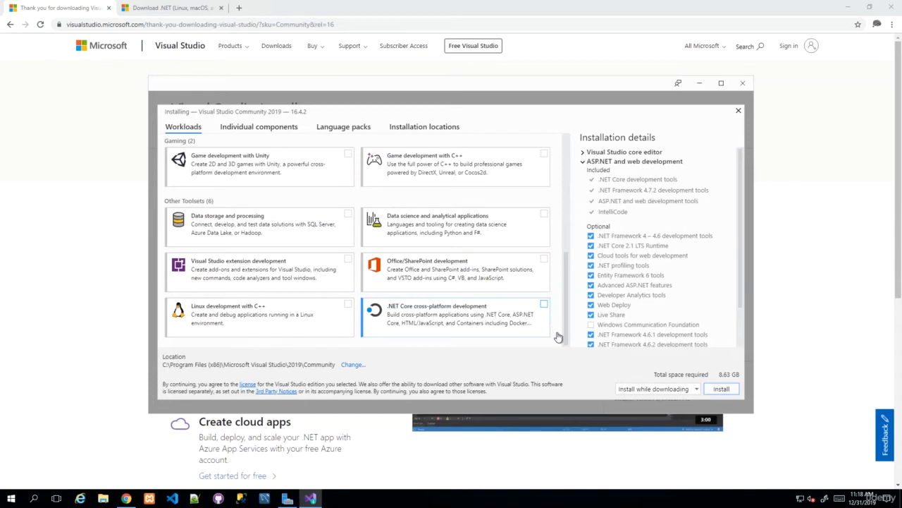
pyautogui.click(544, 304)
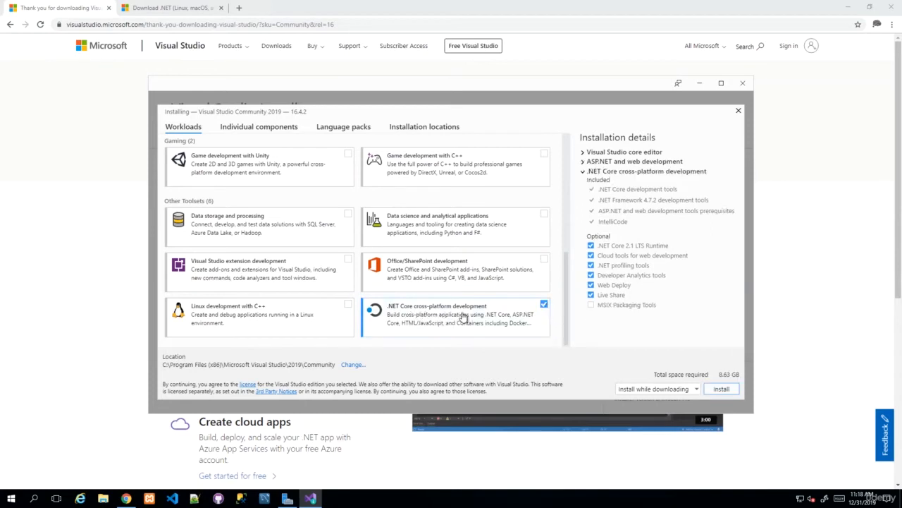
pyautogui.scroll(10, 467, 321)
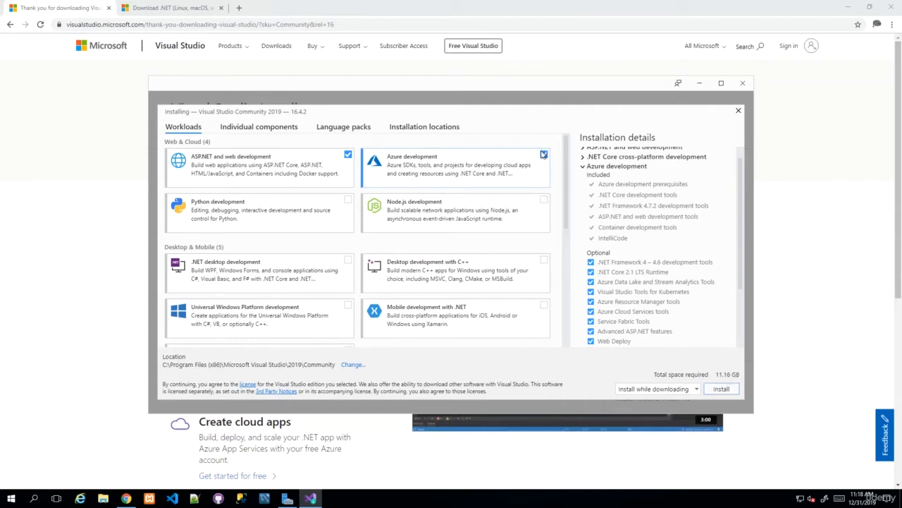
pyautogui.click(544, 154)
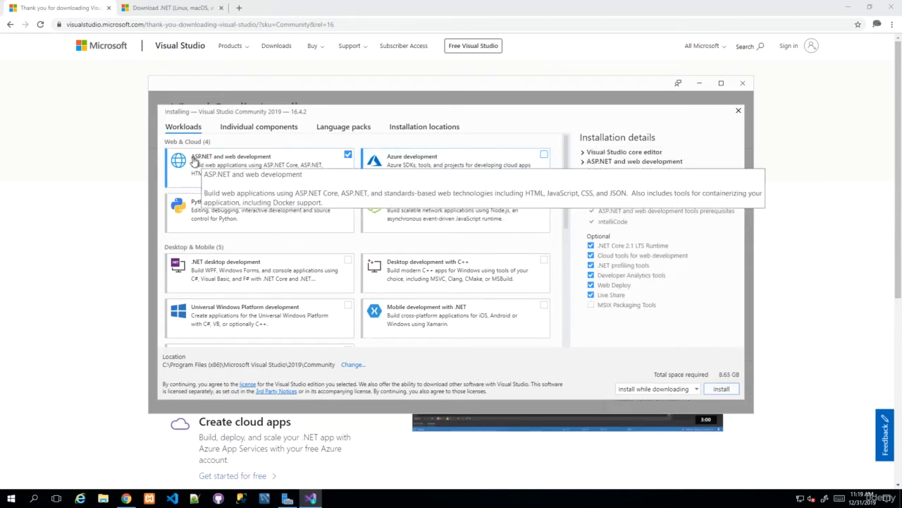
pyautogui.scroll(-10, 416, 232)
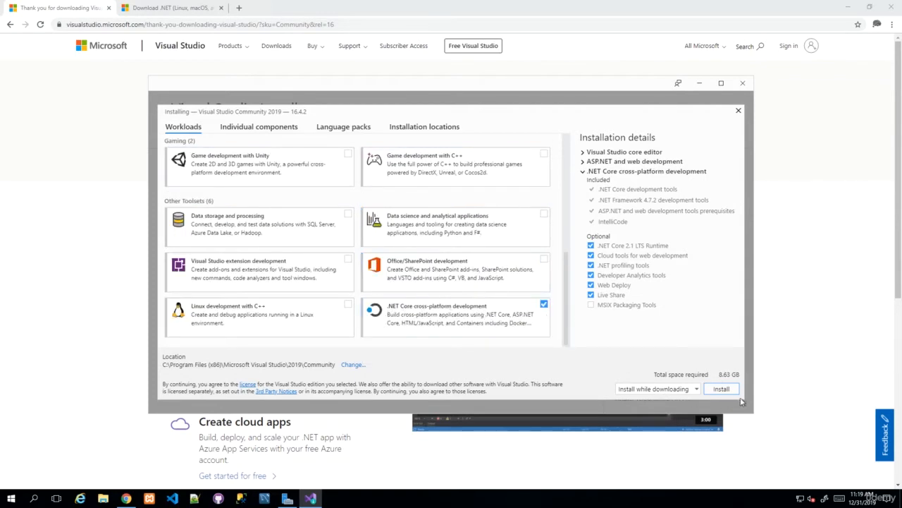
# Install Community 2019 version 16.4.2, postpone the required reboot, and return to Chrome
pyautogui.click(723, 389)
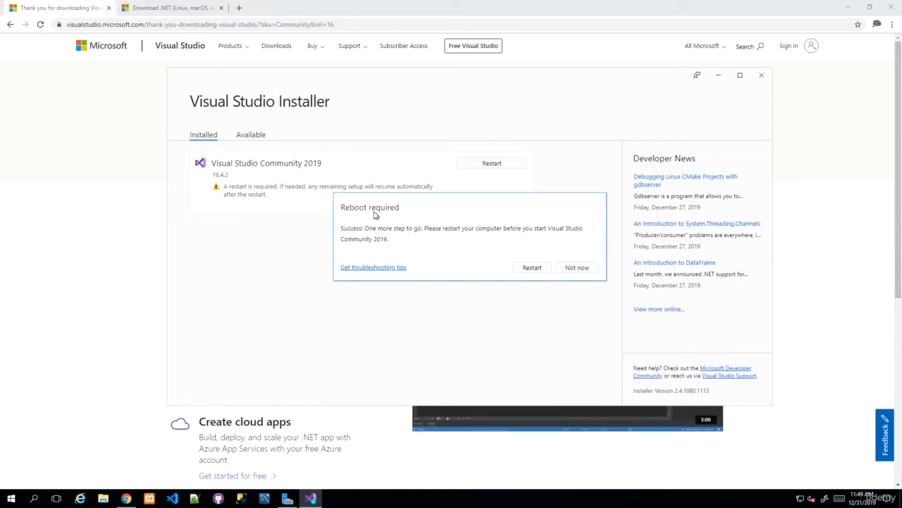
pyautogui.click(578, 266)
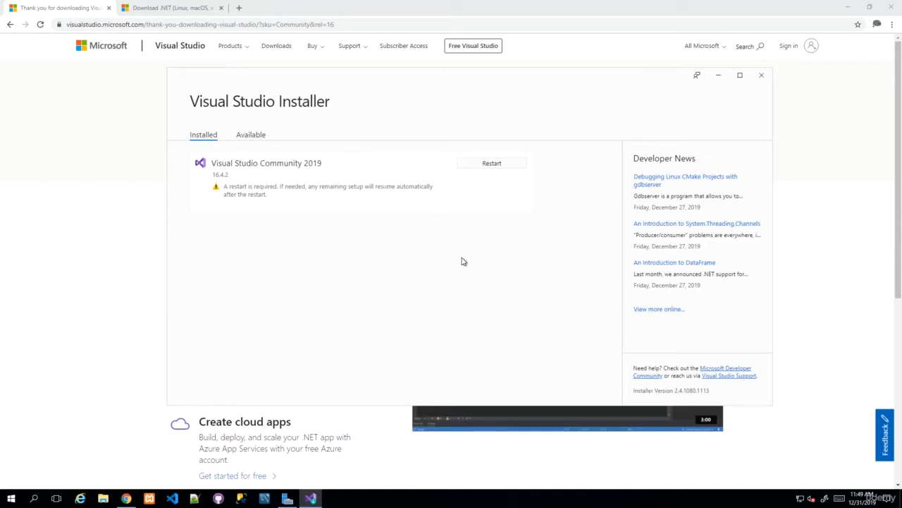
pyautogui.click(101, 163)
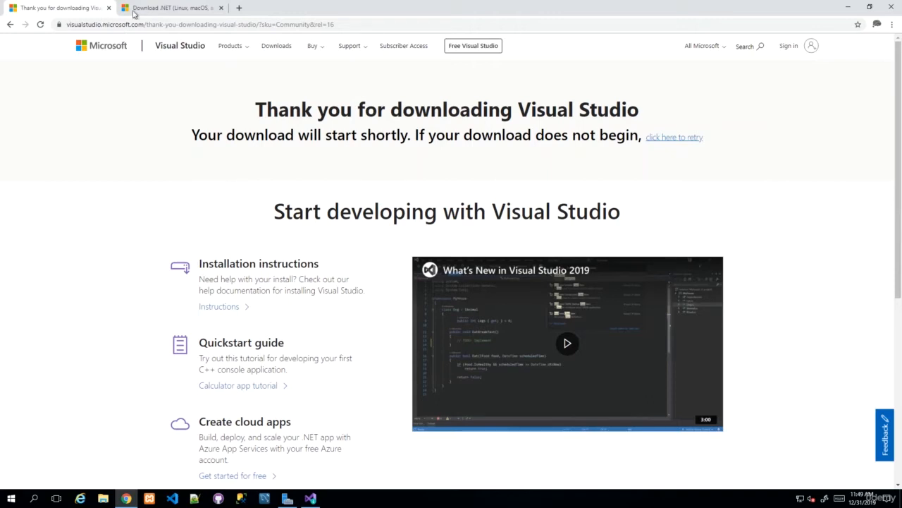
# Switch to the Download .NET tab and highlight each part of the dotnet.microsoft.com/download address
pyautogui.click(153, 8)
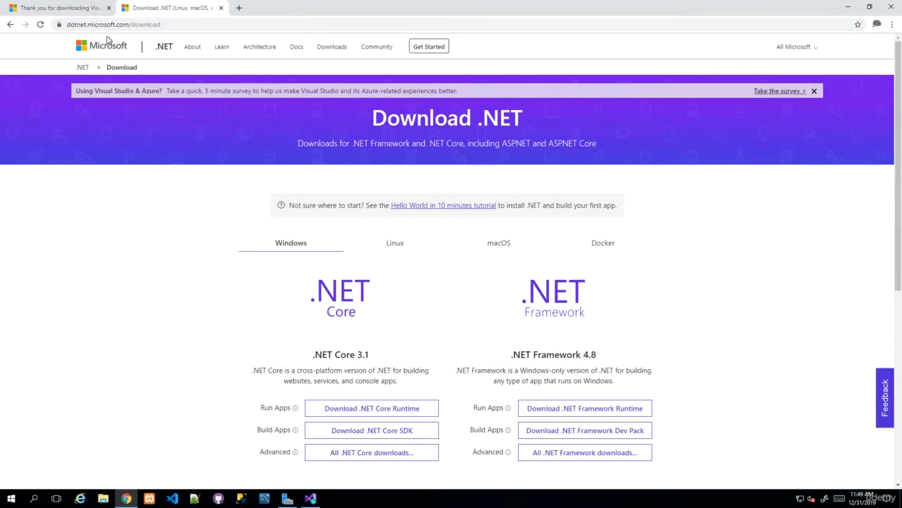
pyautogui.doubleClick(76, 25)
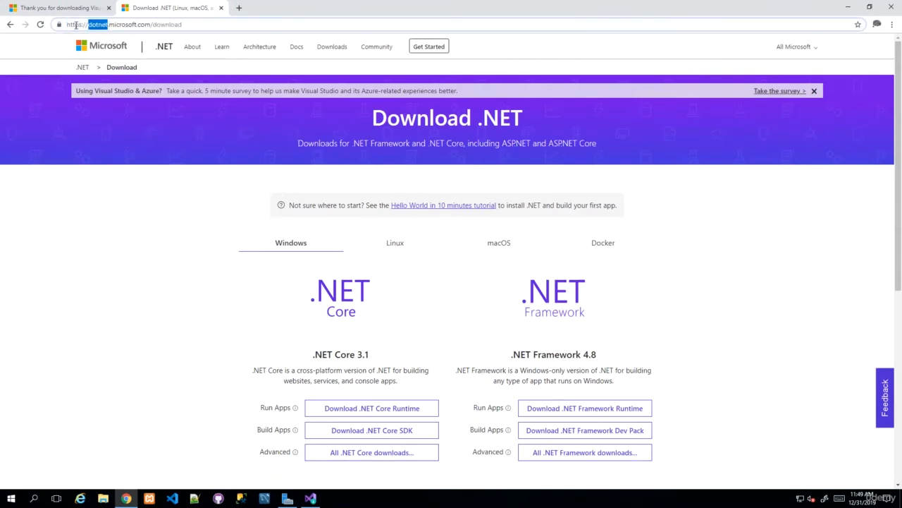
pyautogui.doubleClick(127, 26)
pyautogui.doubleClick(145, 26)
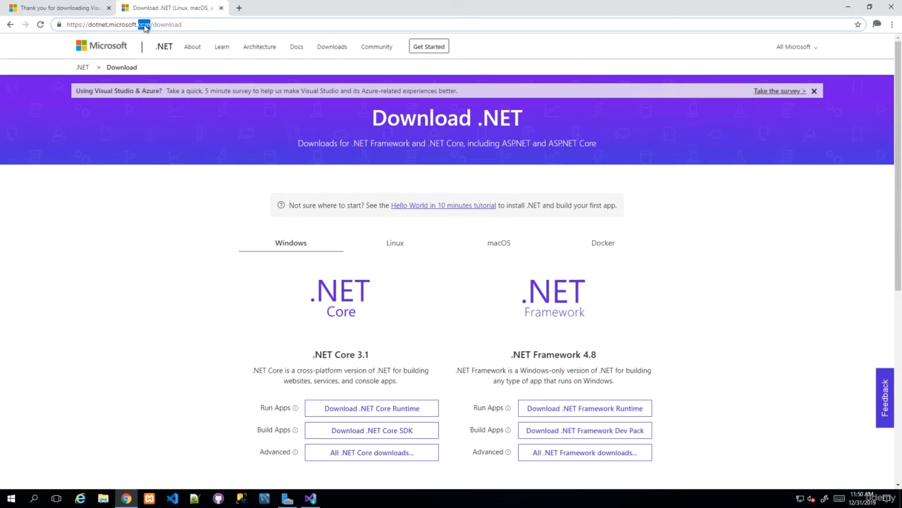
pyautogui.doubleClick(166, 25)
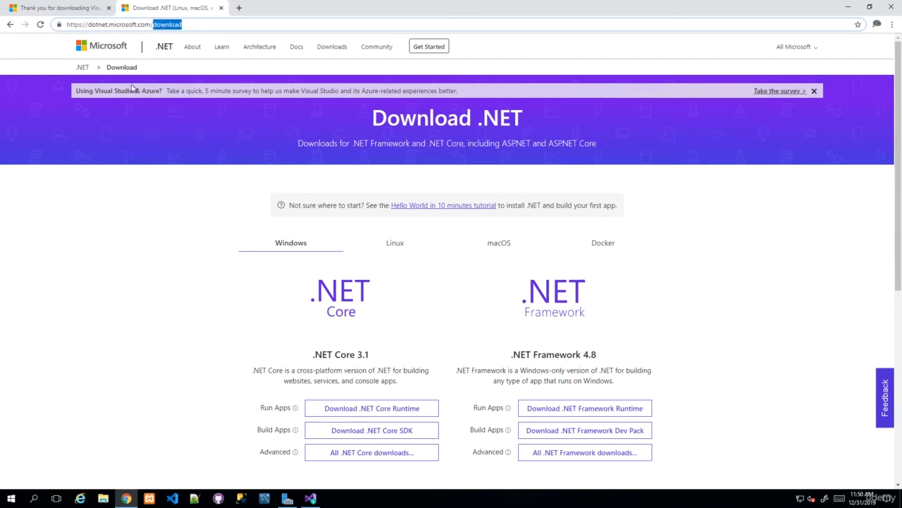
pyautogui.click(187, 273)
# Highlight the .NET Core 3.1 and .NET Framework 4.8 headings on the download page
pyautogui.scroll(-1, 258, 268)
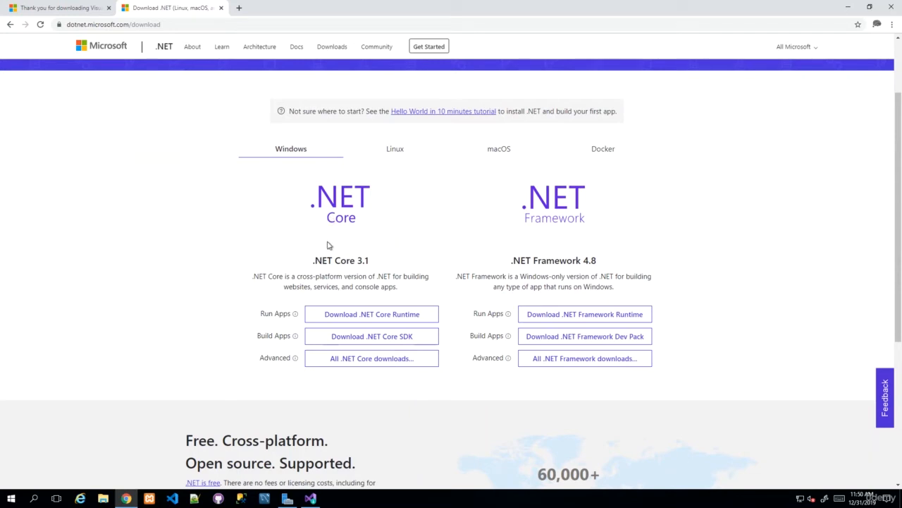
pyautogui.moveTo(358, 260); pyautogui.dragTo(379, 263)
pyautogui.click(378, 264)
pyautogui.moveTo(512, 263); pyautogui.dragTo(613, 266)
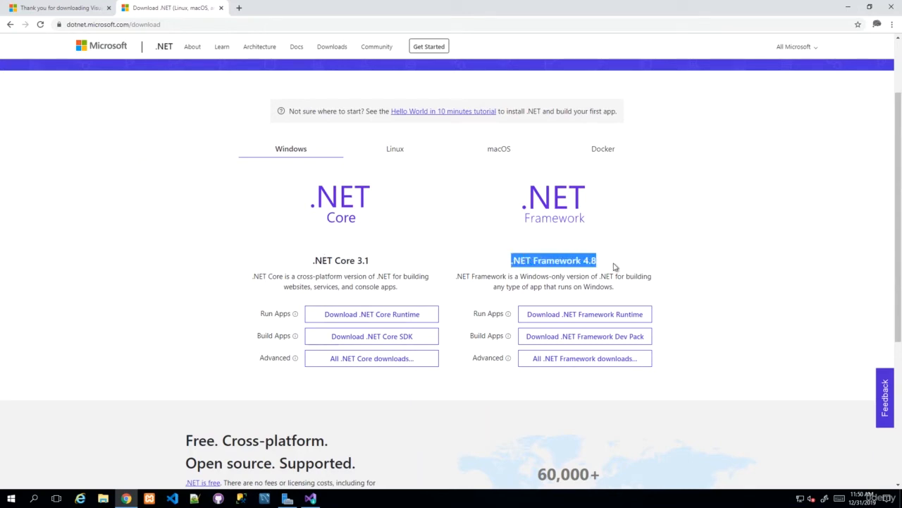
pyautogui.click(615, 266)
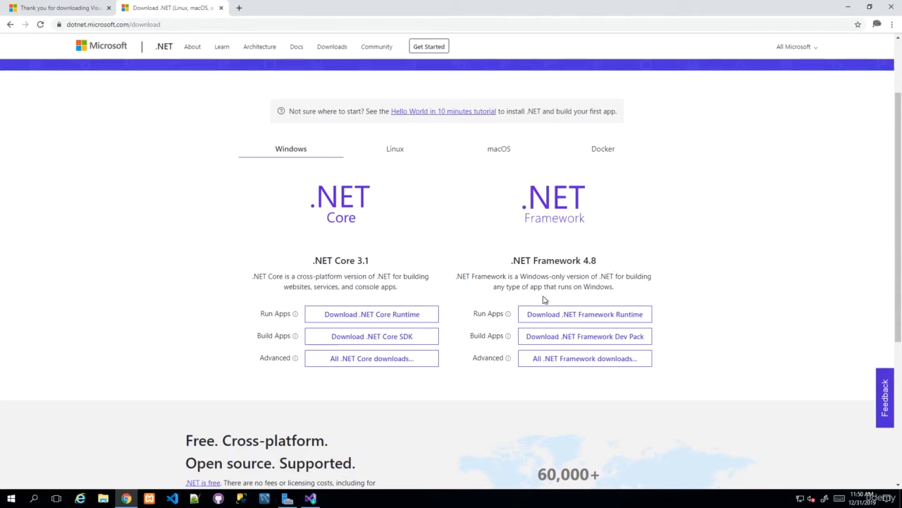
pyautogui.doubleClick(552, 261)
pyautogui.click(600, 263)
pyautogui.tripleClick(593, 263)
pyautogui.click(566, 282)
pyautogui.moveTo(314, 260); pyautogui.dragTo(376, 265)
pyautogui.click(376, 265)
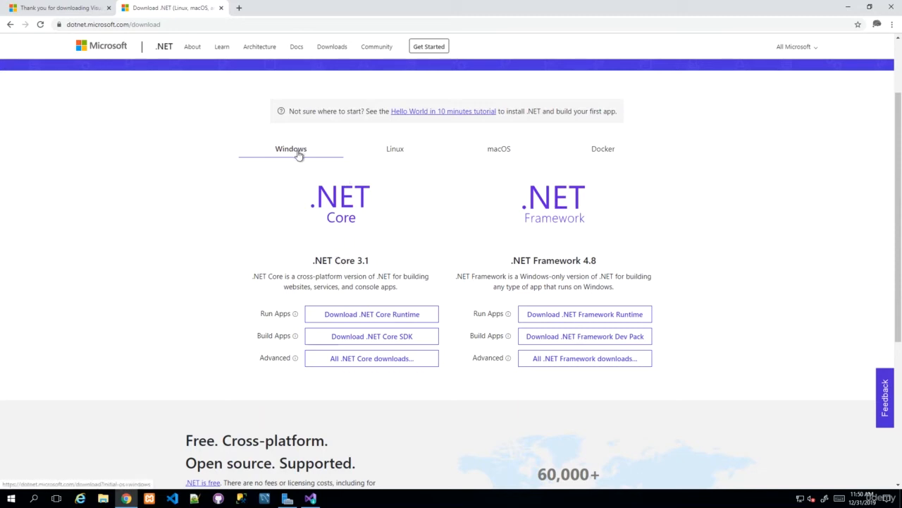
# Browse the Linux, macOS and Docker download options, then return to Windows
pyautogui.click(396, 151)
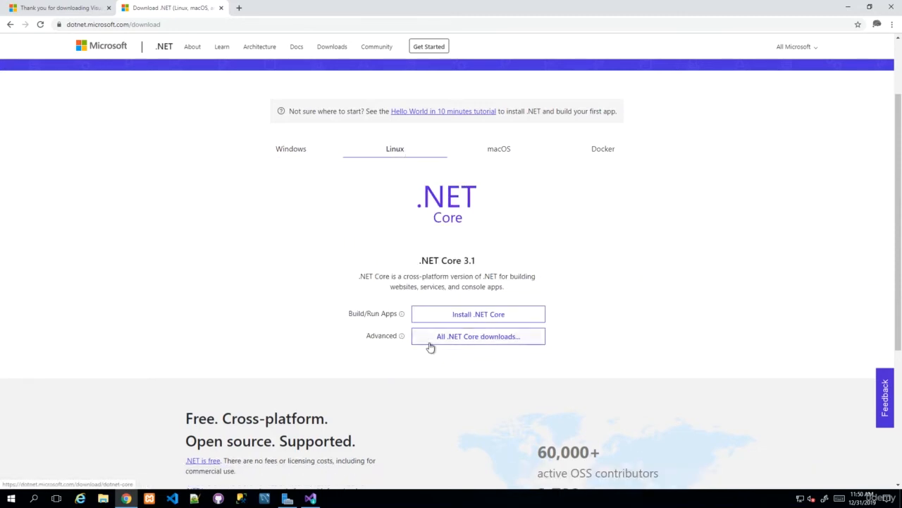
pyautogui.click(509, 153)
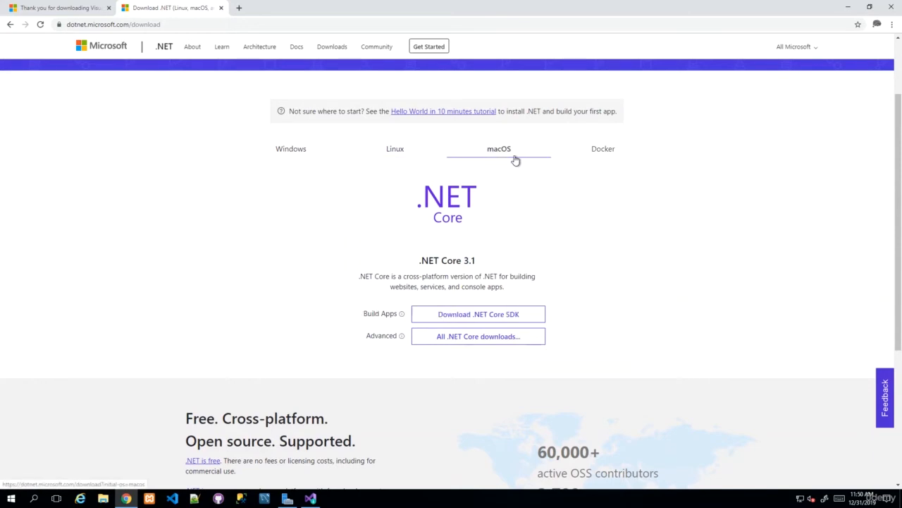
pyautogui.click(615, 152)
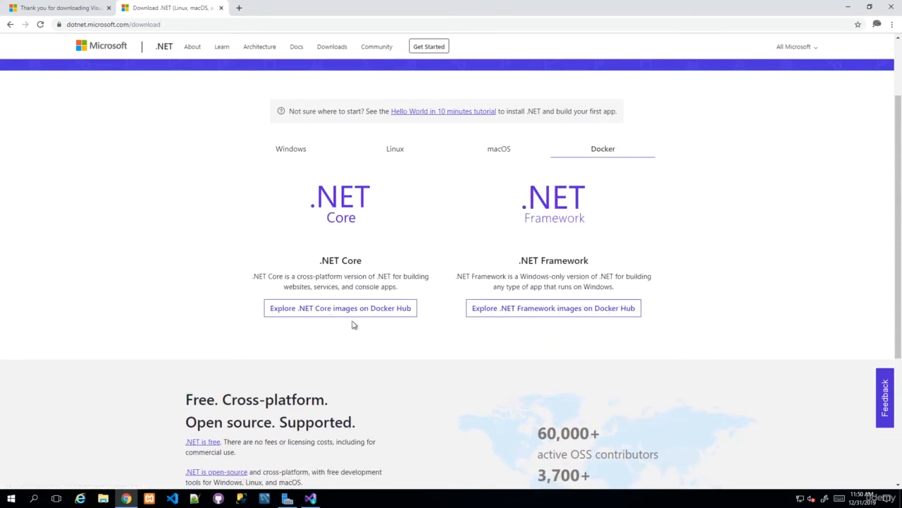
pyautogui.click(282, 153)
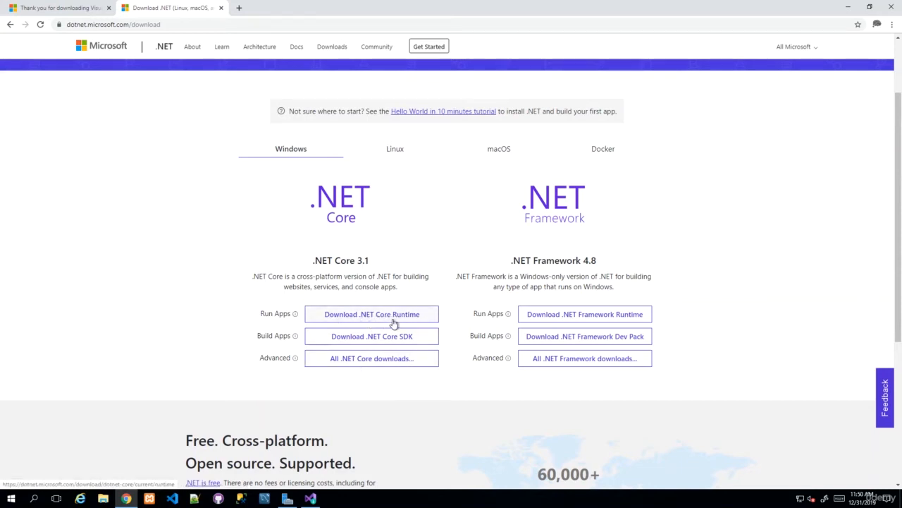
# Download and install Windows Desktop Runtime 3.1.0 (x64) to C:\Program Files\dotnet
pyautogui.click(368, 317)
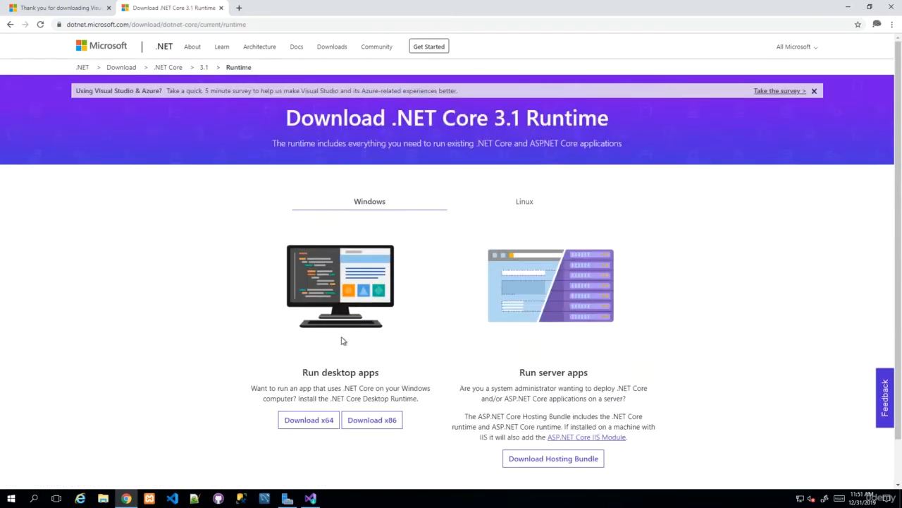
pyautogui.scroll(-1, 339, 340)
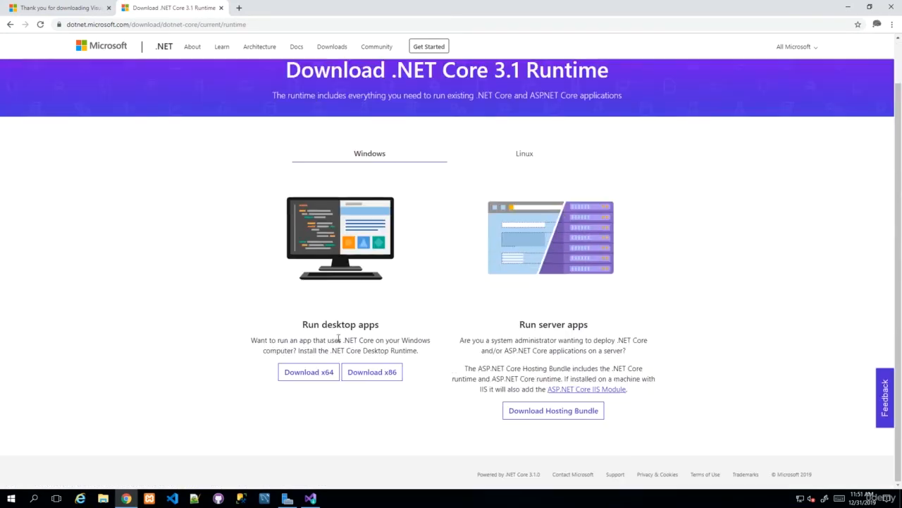
pyautogui.click(311, 376)
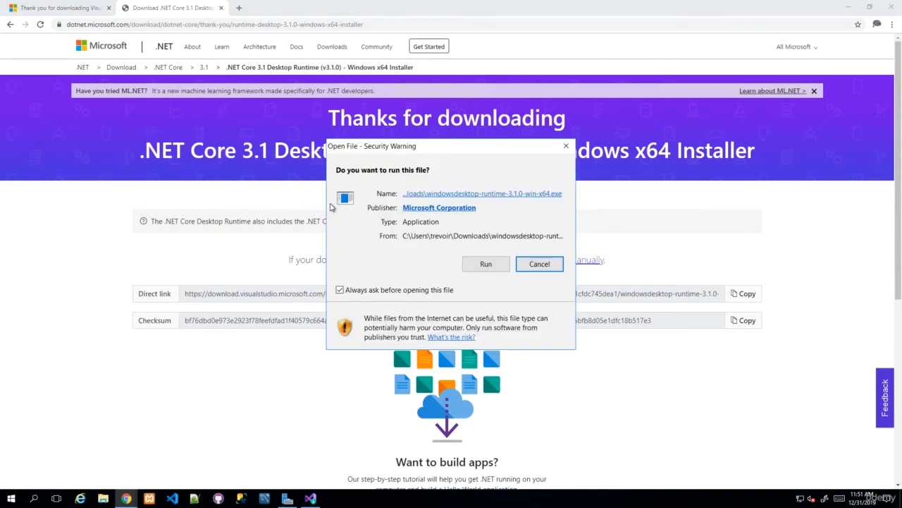
pyautogui.click(475, 267)
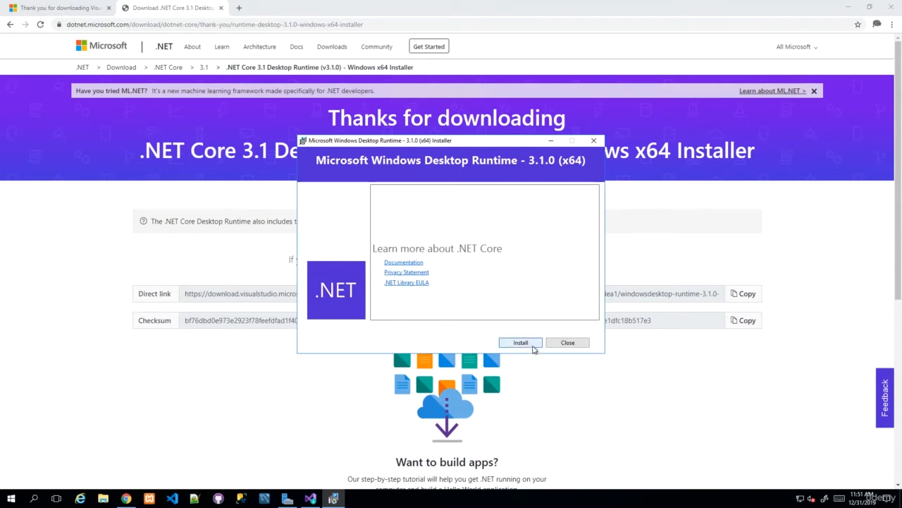
pyautogui.click(520, 342)
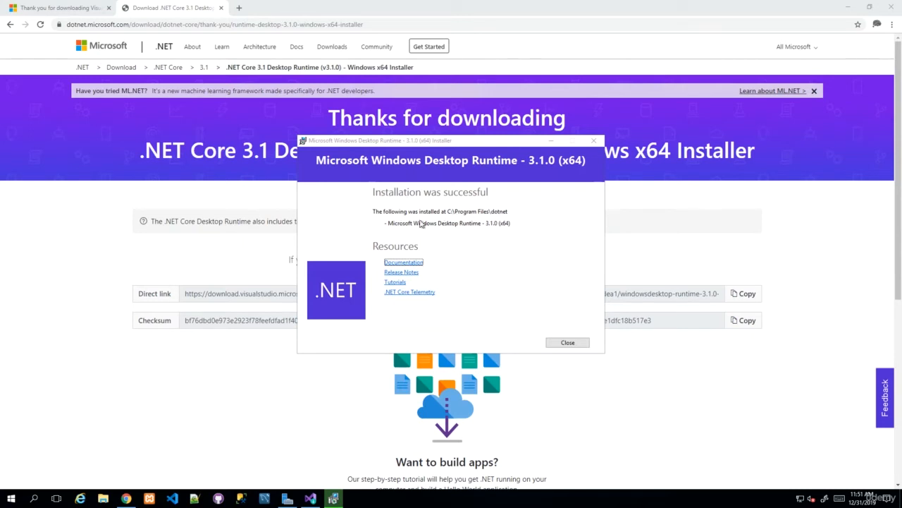
pyautogui.click(567, 343)
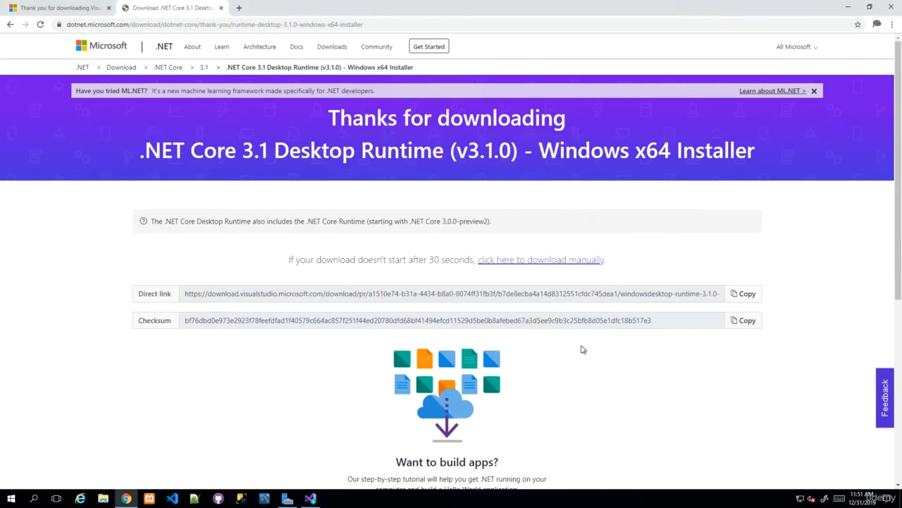
# Go back to the main .NET download page and download the .NET Core SDK installer
pyautogui.click(10, 26)
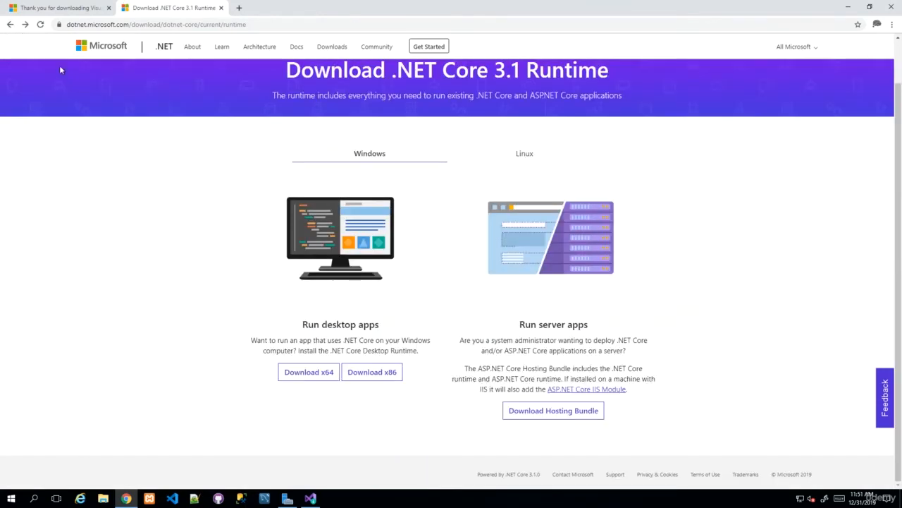
pyautogui.click(10, 25)
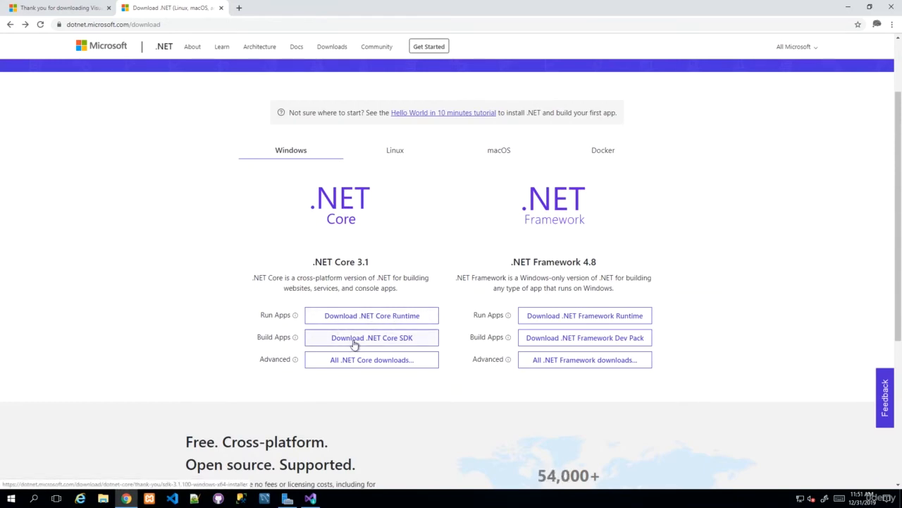
pyautogui.click(355, 340)
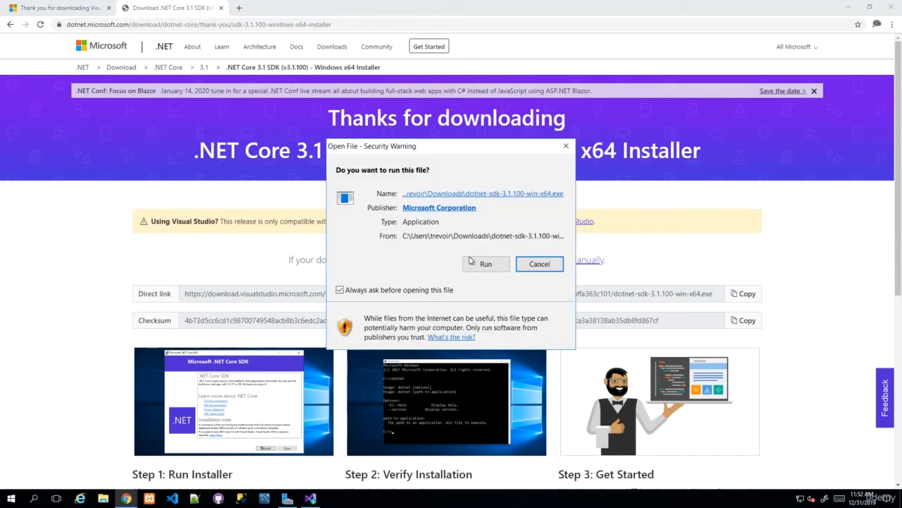
# Run and install .NET Core 3.1 SDK 3.1.100 (x64), then close the finished installer
pyautogui.click(483, 265)
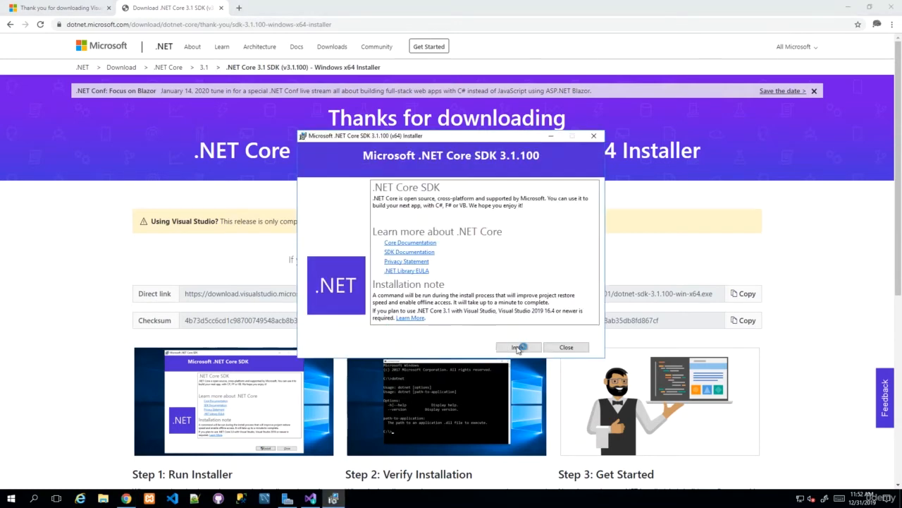
pyautogui.click(524, 347)
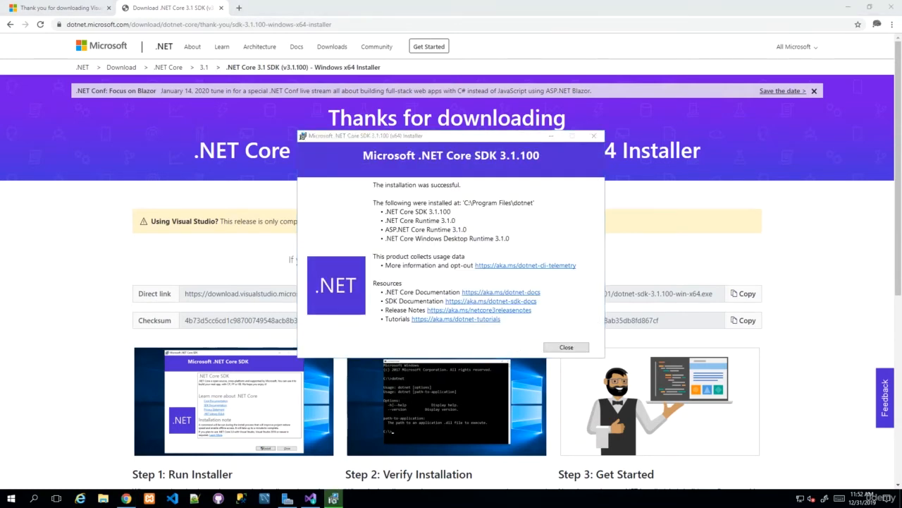
pyautogui.click(487, 204)
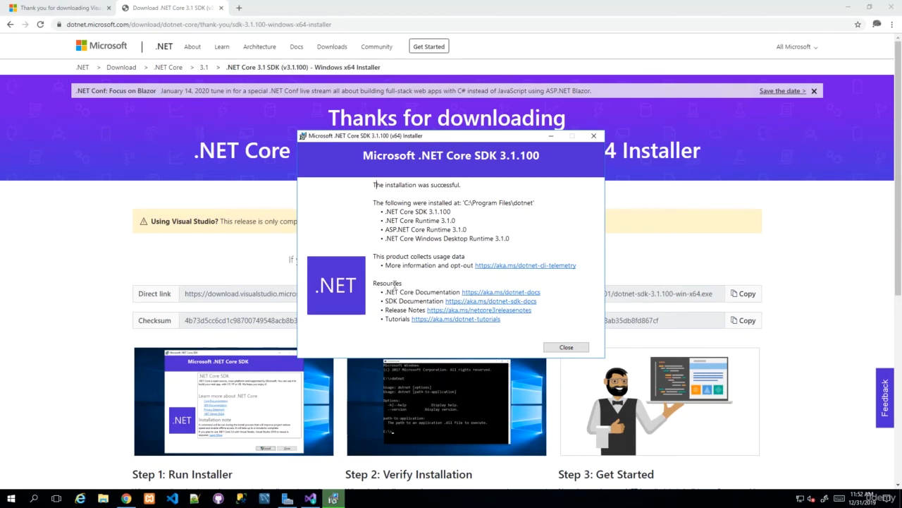
pyautogui.click(565, 349)
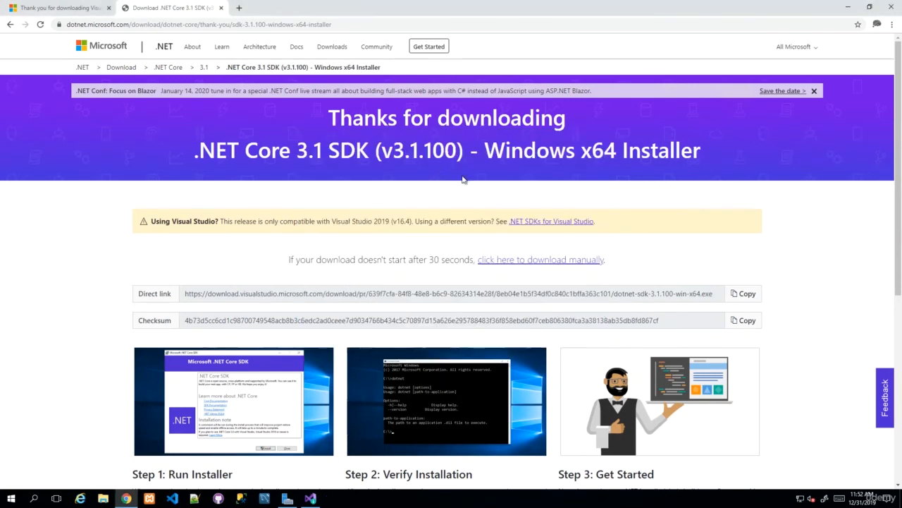
# Restart Visual Studio Community 2019 from the Installer to complete its pending setup
pyautogui.click(310, 498)
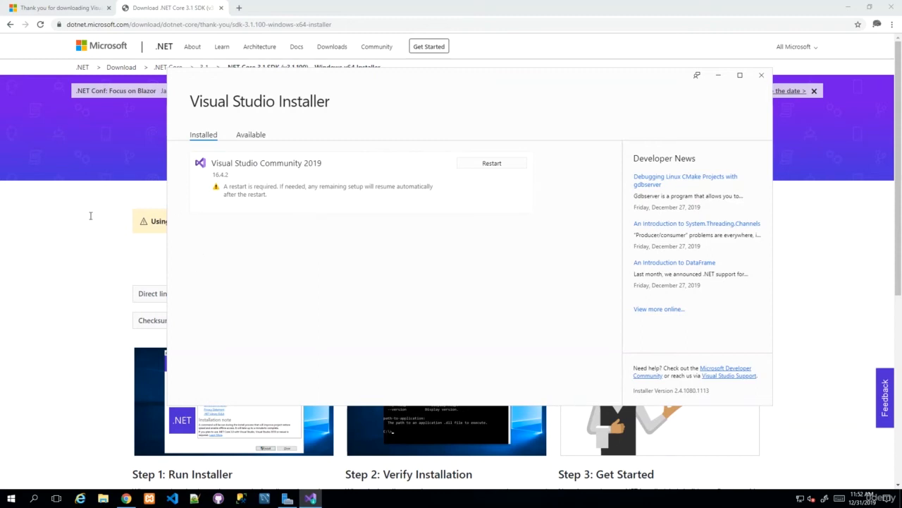
pyautogui.click(506, 165)
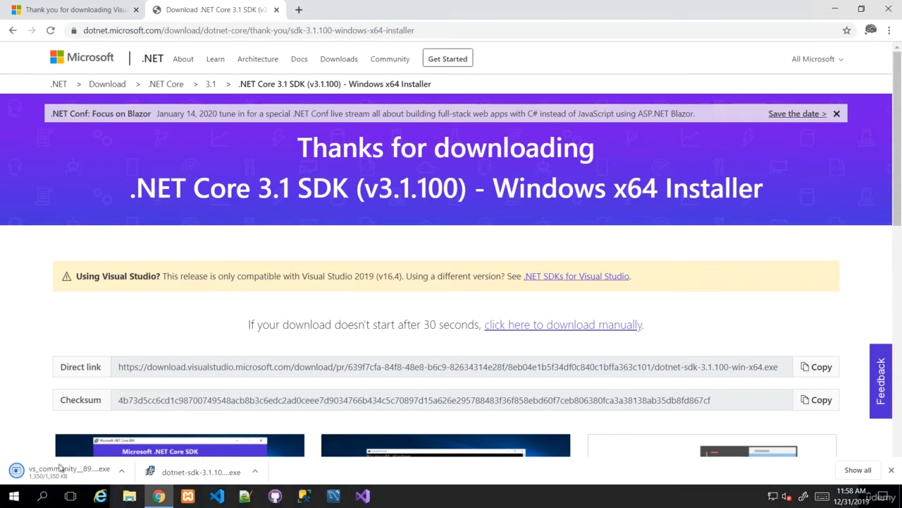
# Launch Visual Studio 2019 from its taskbar icon after dismissing the Start menu
pyautogui.click(21, 499)
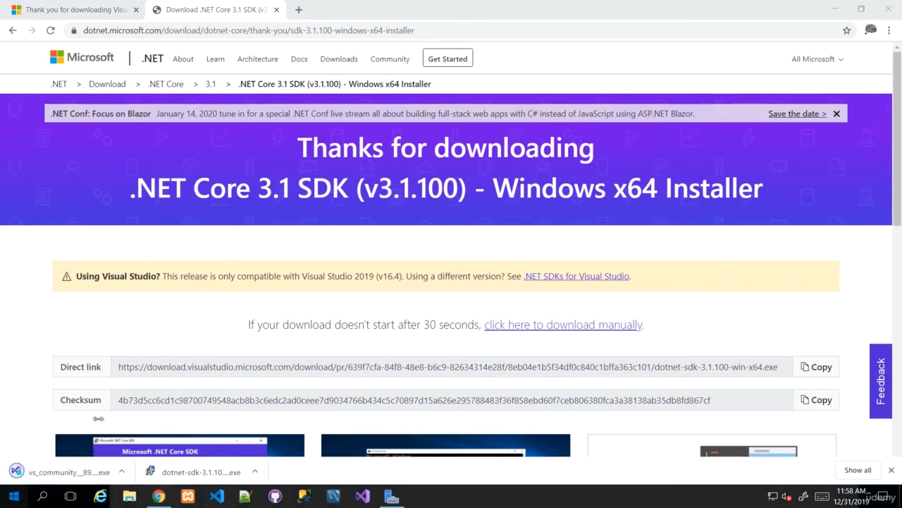
pyautogui.press('super')
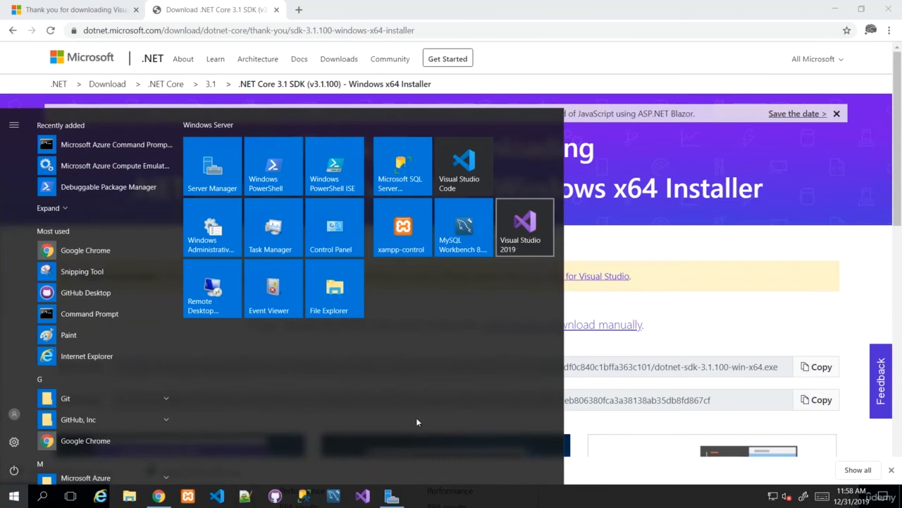
pyautogui.click(619, 274)
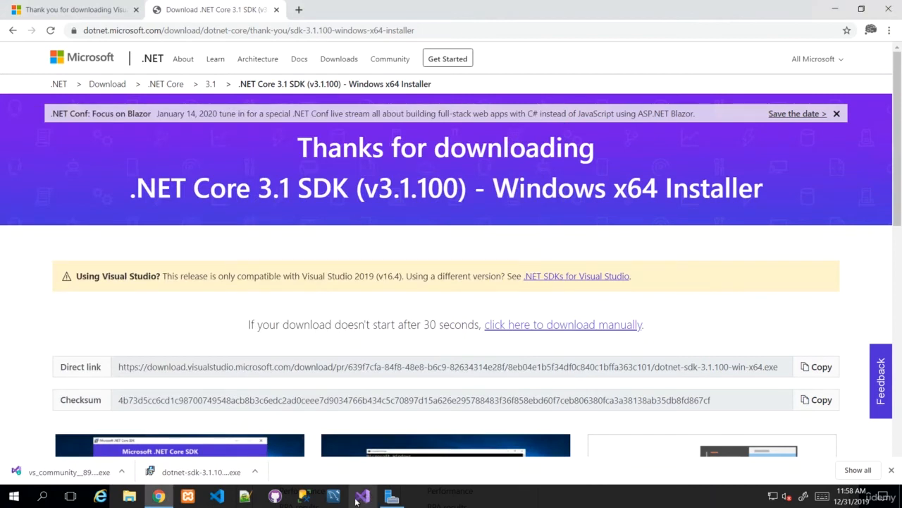
pyautogui.click(356, 498)
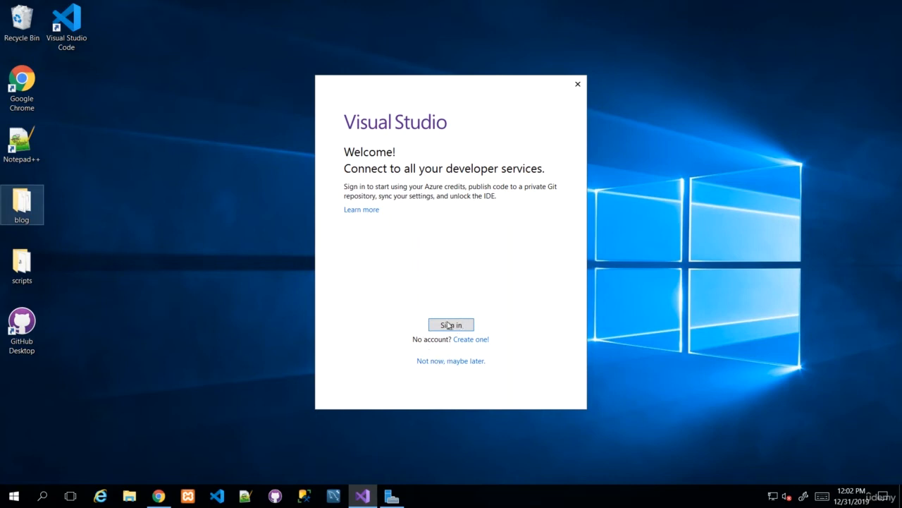
# Sign in to Visual Studio 2019 with the Microsoft account e-mail and password
pyautogui.click(462, 264)
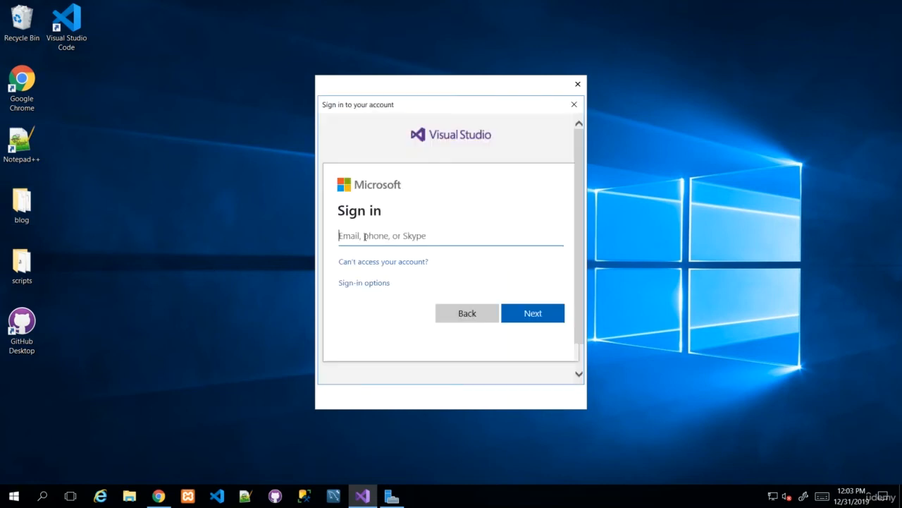
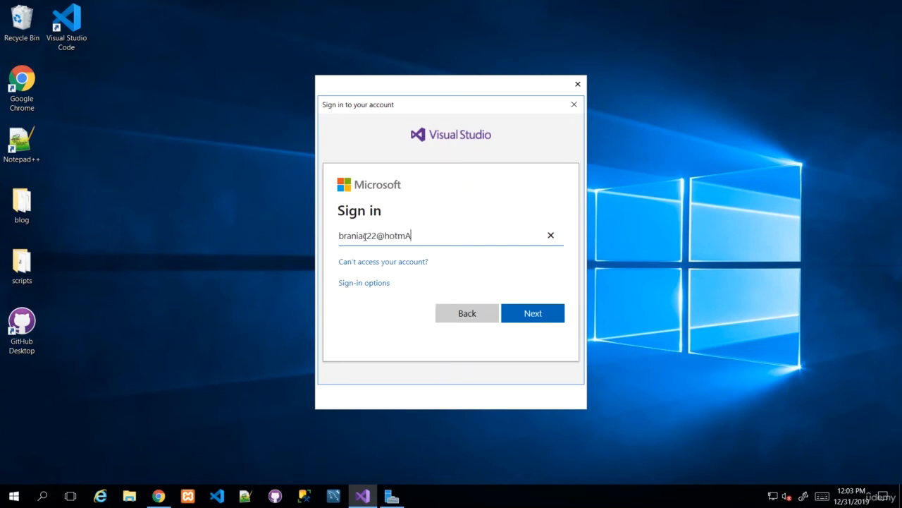
pyautogui.click(536, 315)
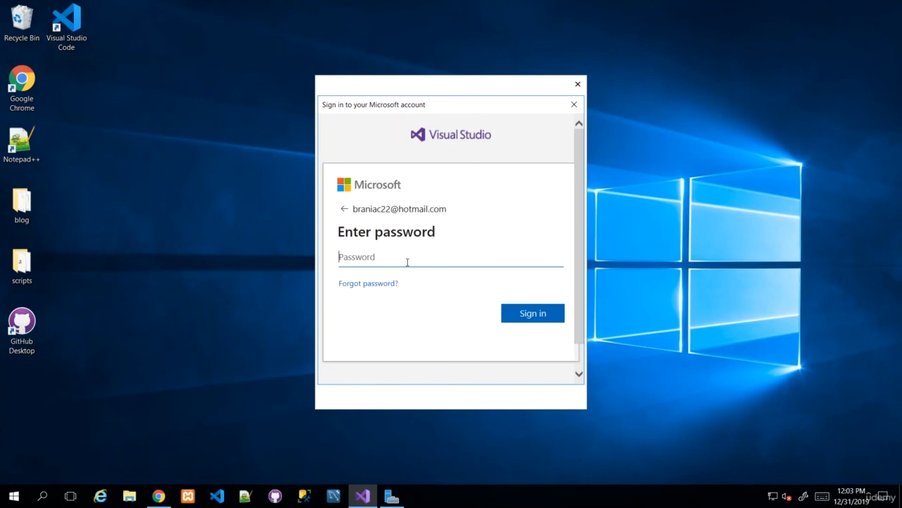
pyautogui.write('••••••••••••••')
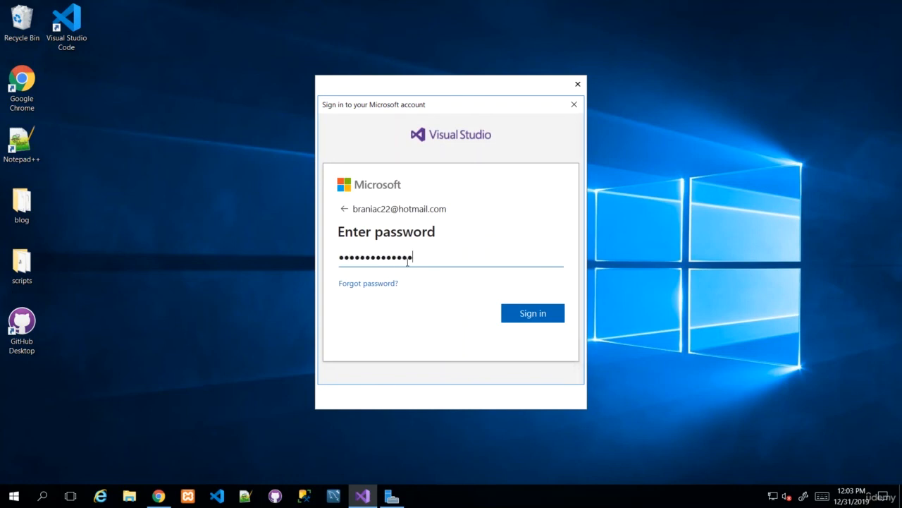
pyautogui.write('•')
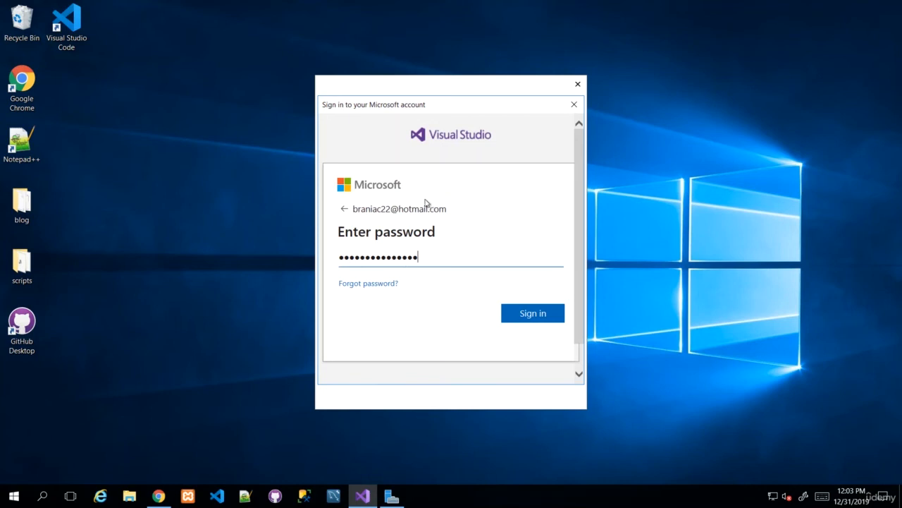
pyautogui.click(539, 314)
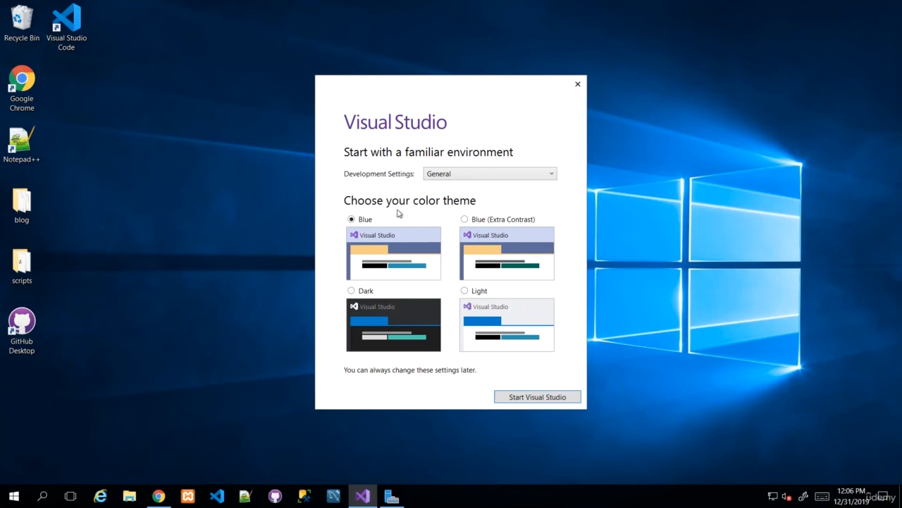
# Choose the Dark theme and Web Development settings, then start Visual Studio 2019
pyautogui.click(355, 292)
pyautogui.click(465, 179)
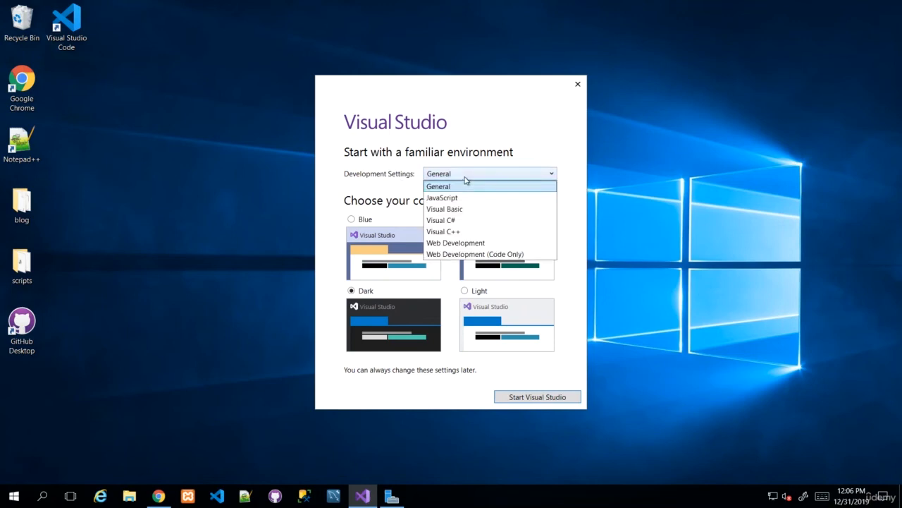
pyautogui.click(469, 244)
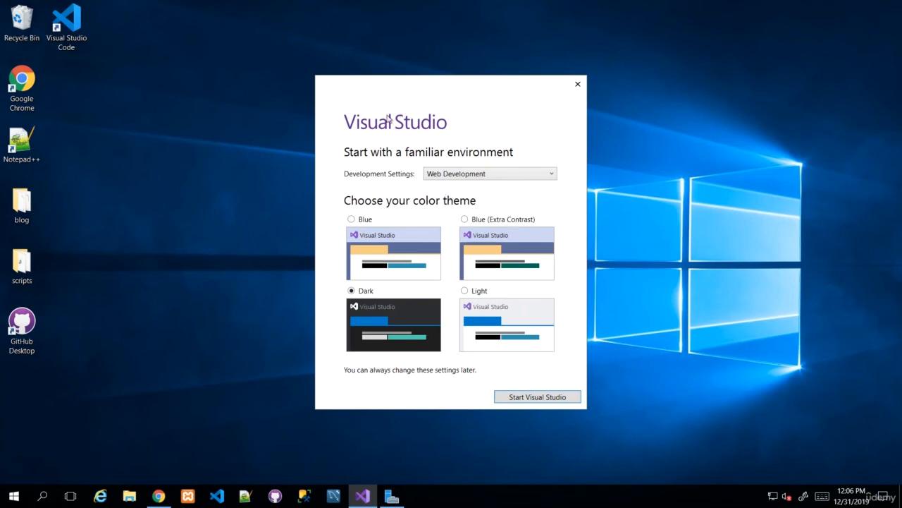
pyautogui.click(537, 399)
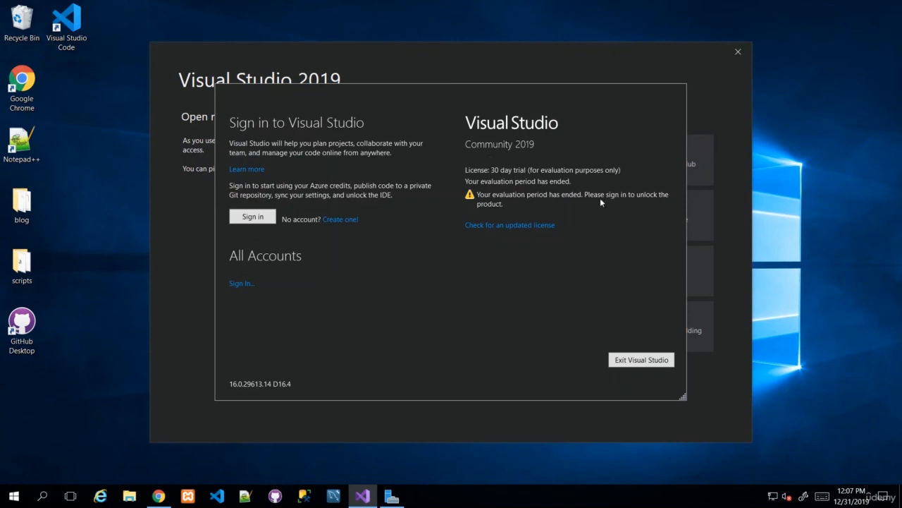
# Sign in from the licence dialog to unlock Community 2019, then close account settings
pyautogui.click(259, 220)
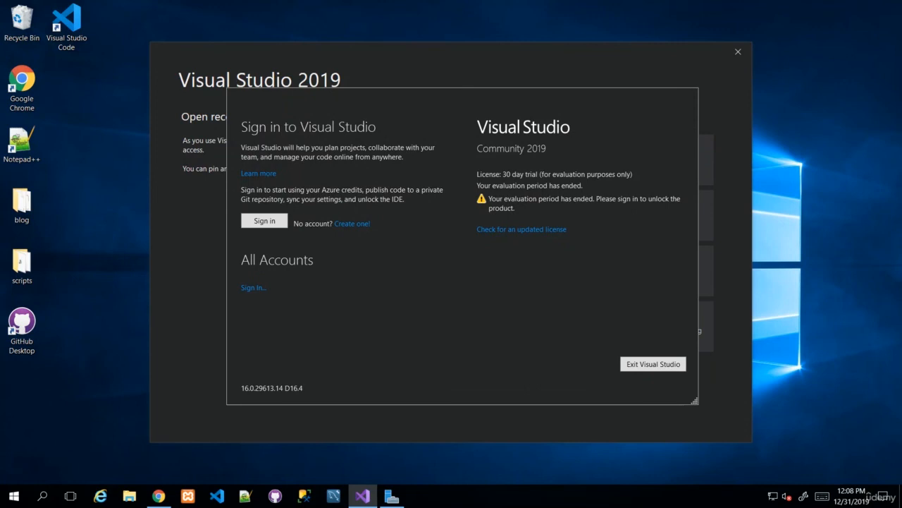
pyautogui.click(272, 221)
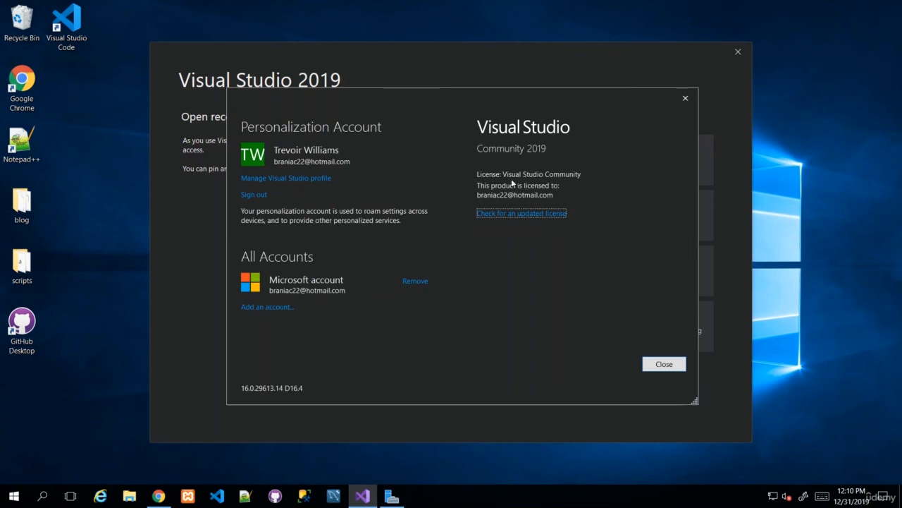
pyautogui.click(661, 365)
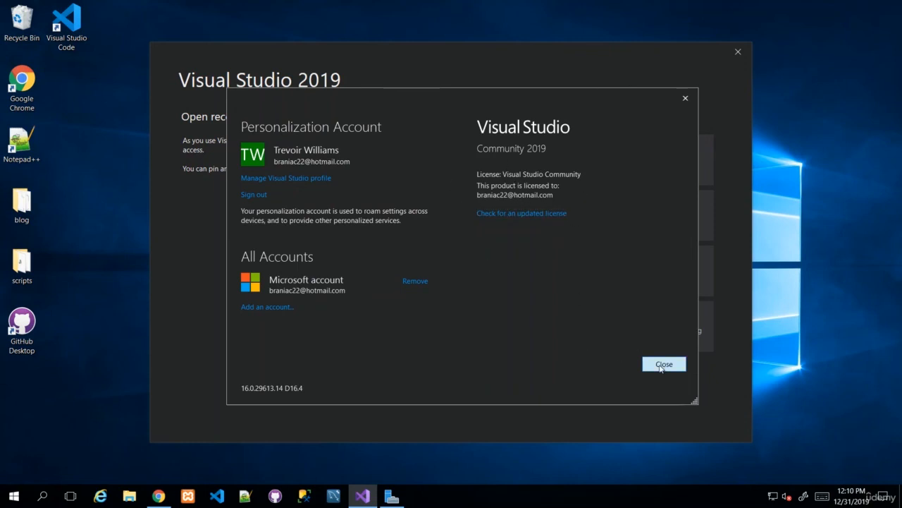